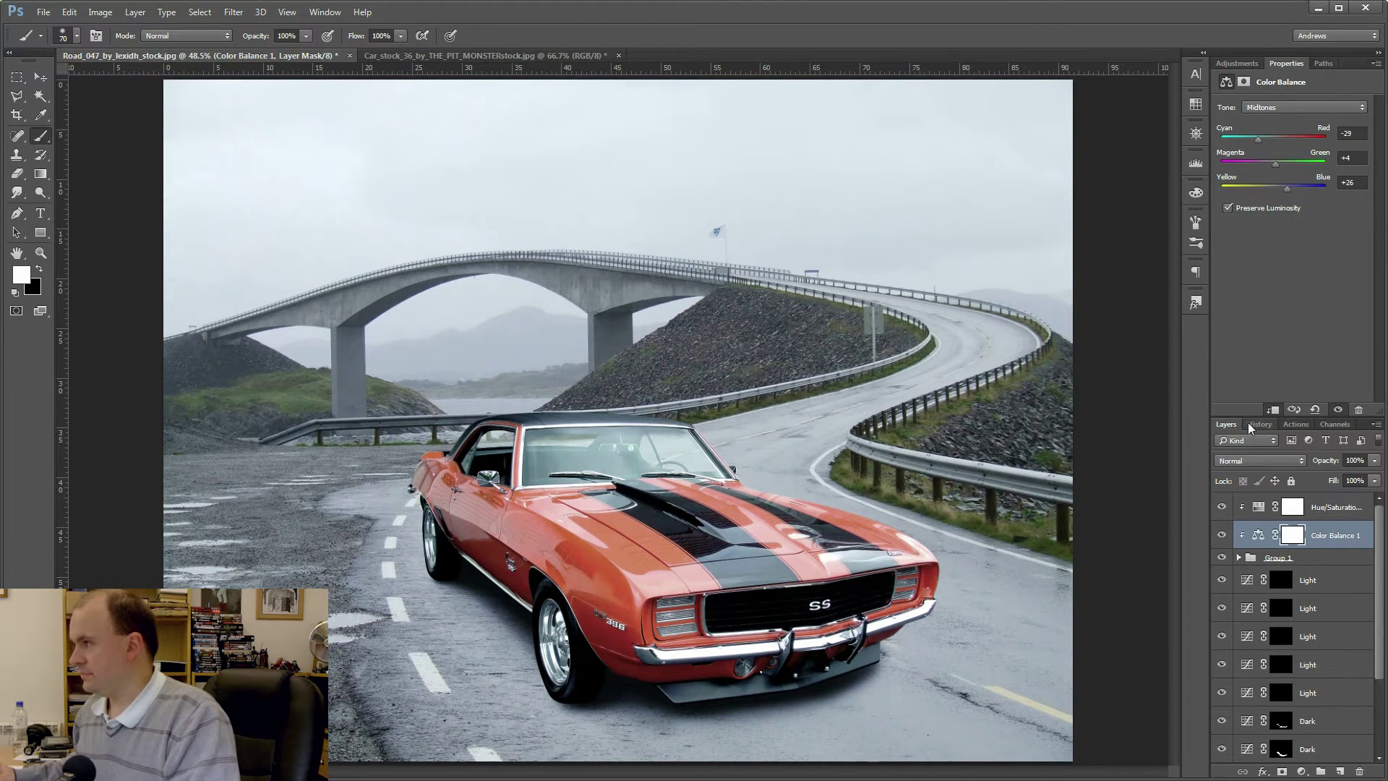
Step: Enlarge the Layers panel list and select the Background photo layer
drag(1247, 412, 1247, 276)
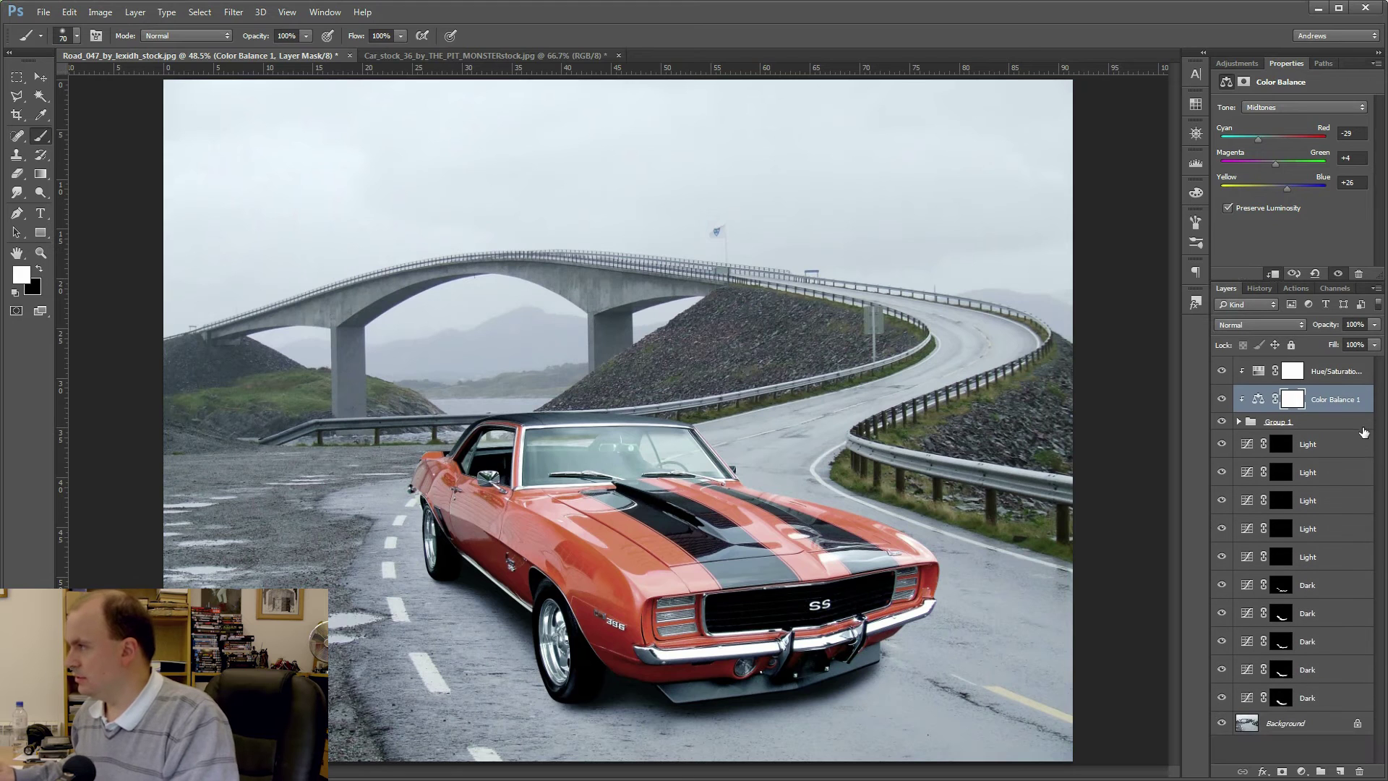
click(1310, 727)
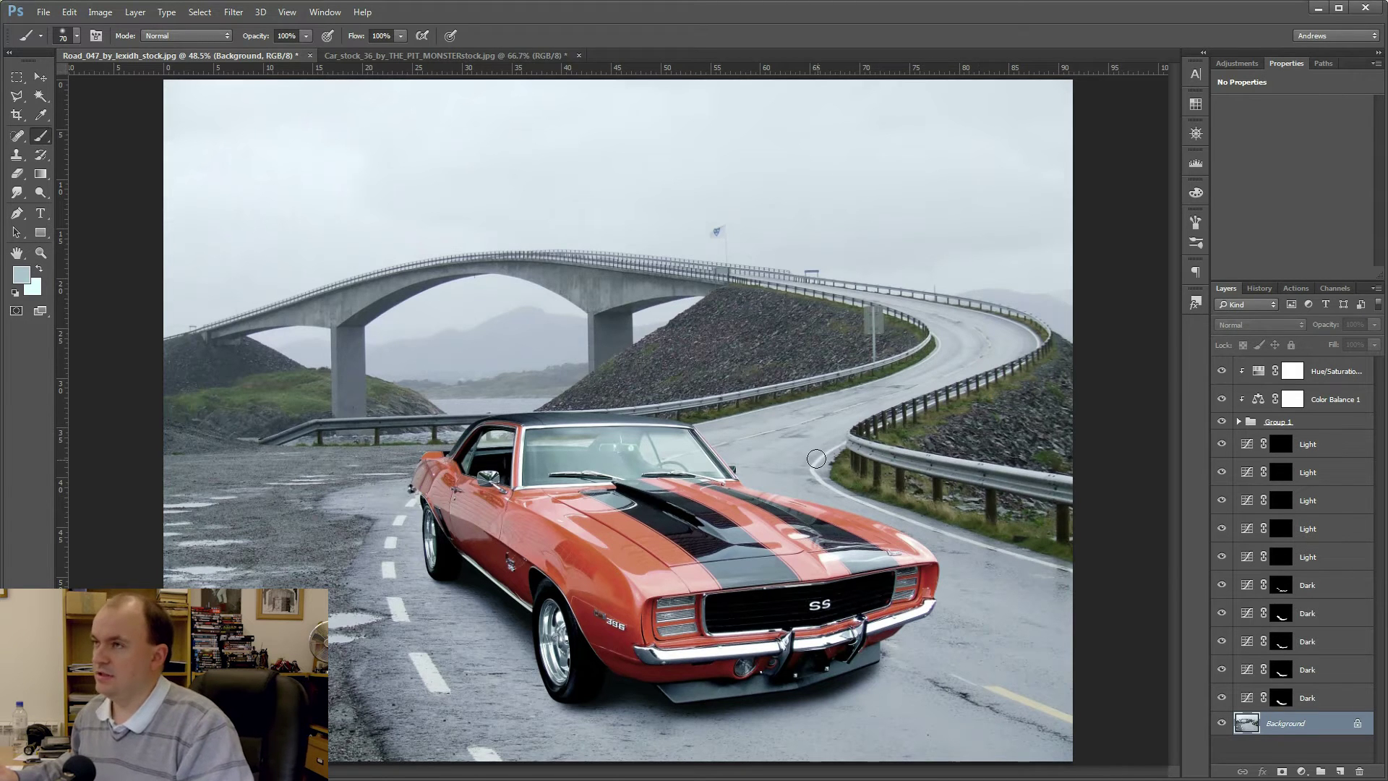
click(237, 12)
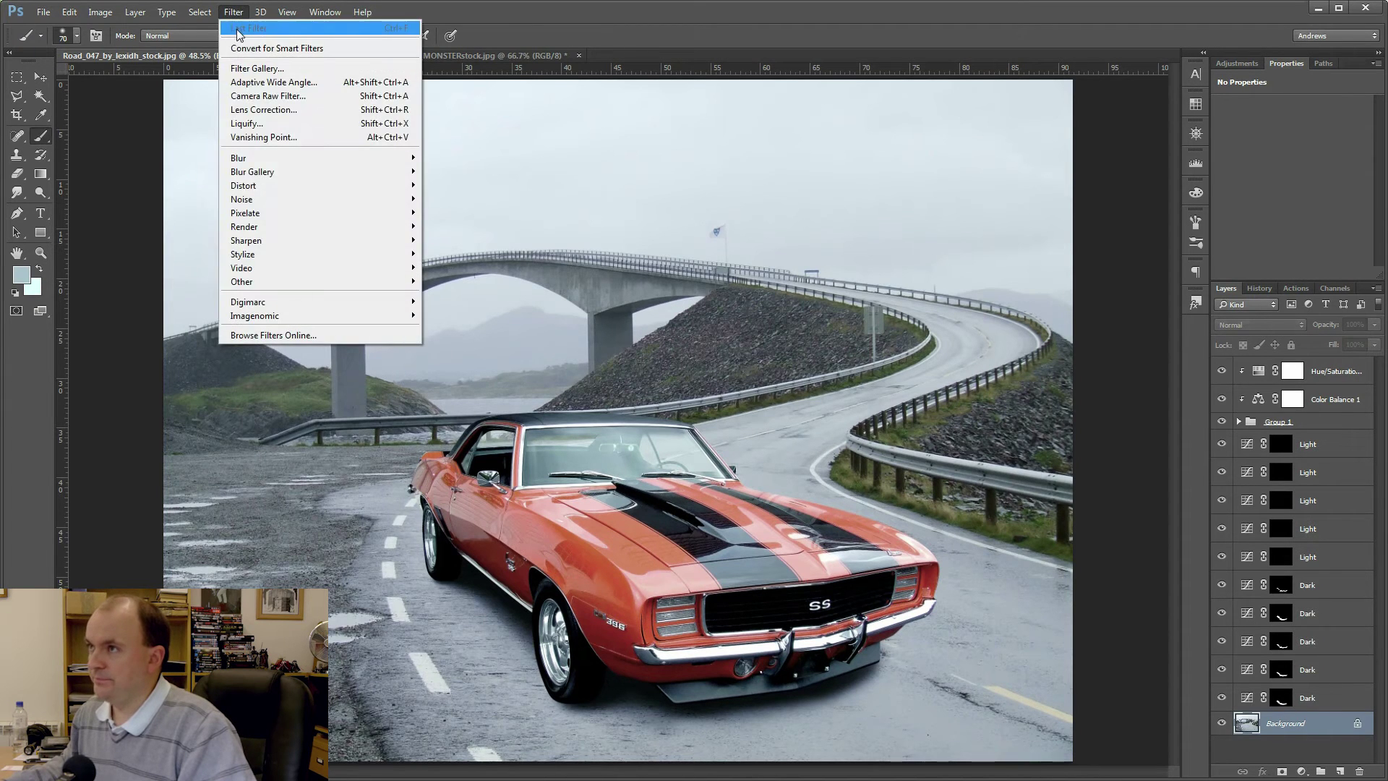
mouse_move(324, 12)
click(557, 14)
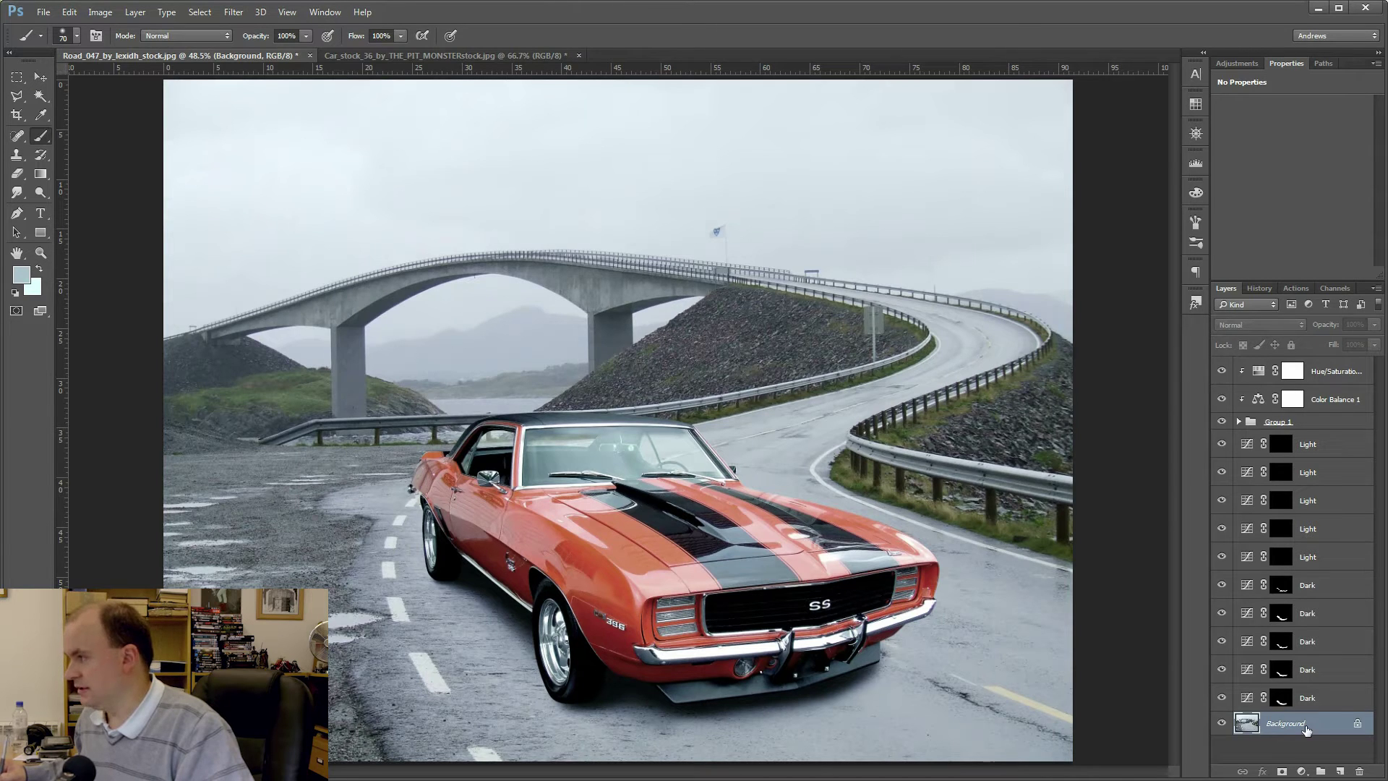
Step: Duplicate the Background layer as Background copy and toggle its visibility to compare
drag(1306, 730, 1339, 771)
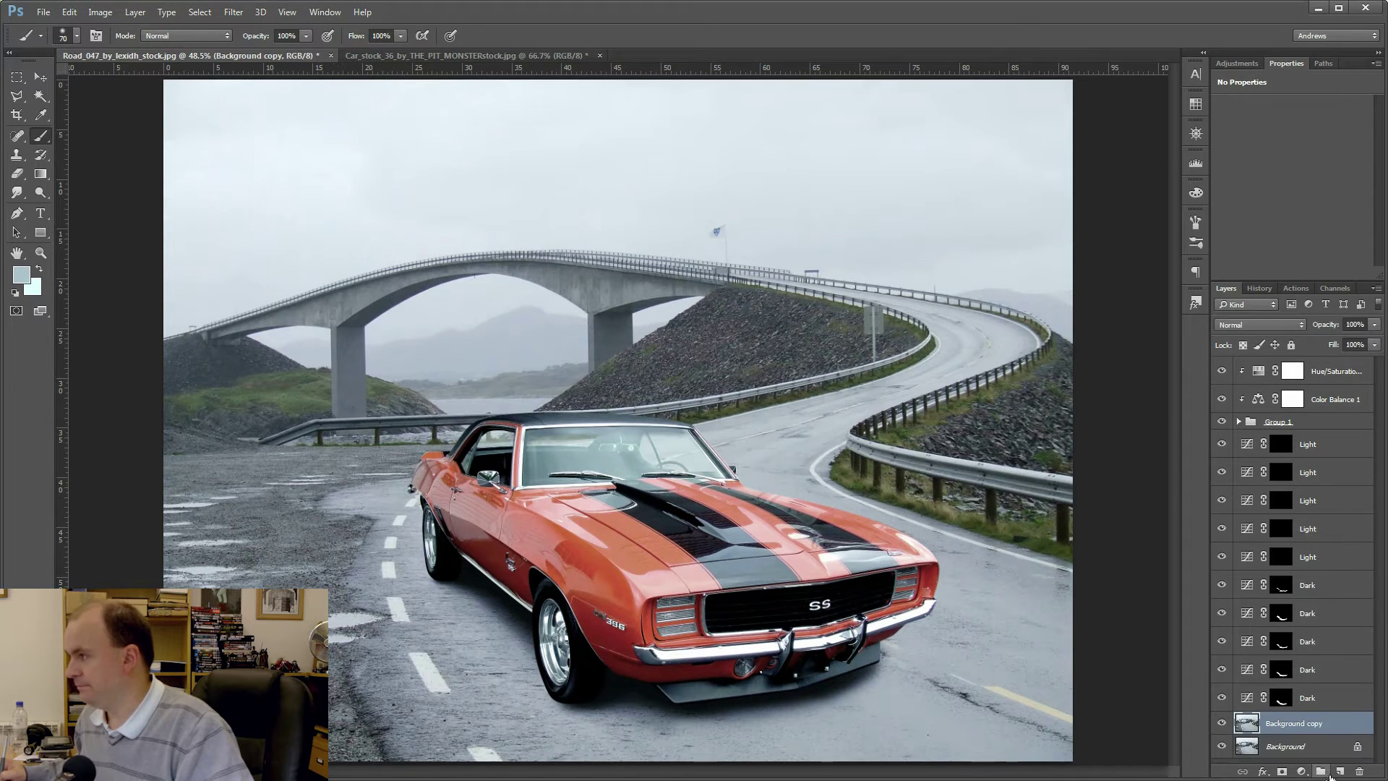
click(1222, 725)
click(1222, 724)
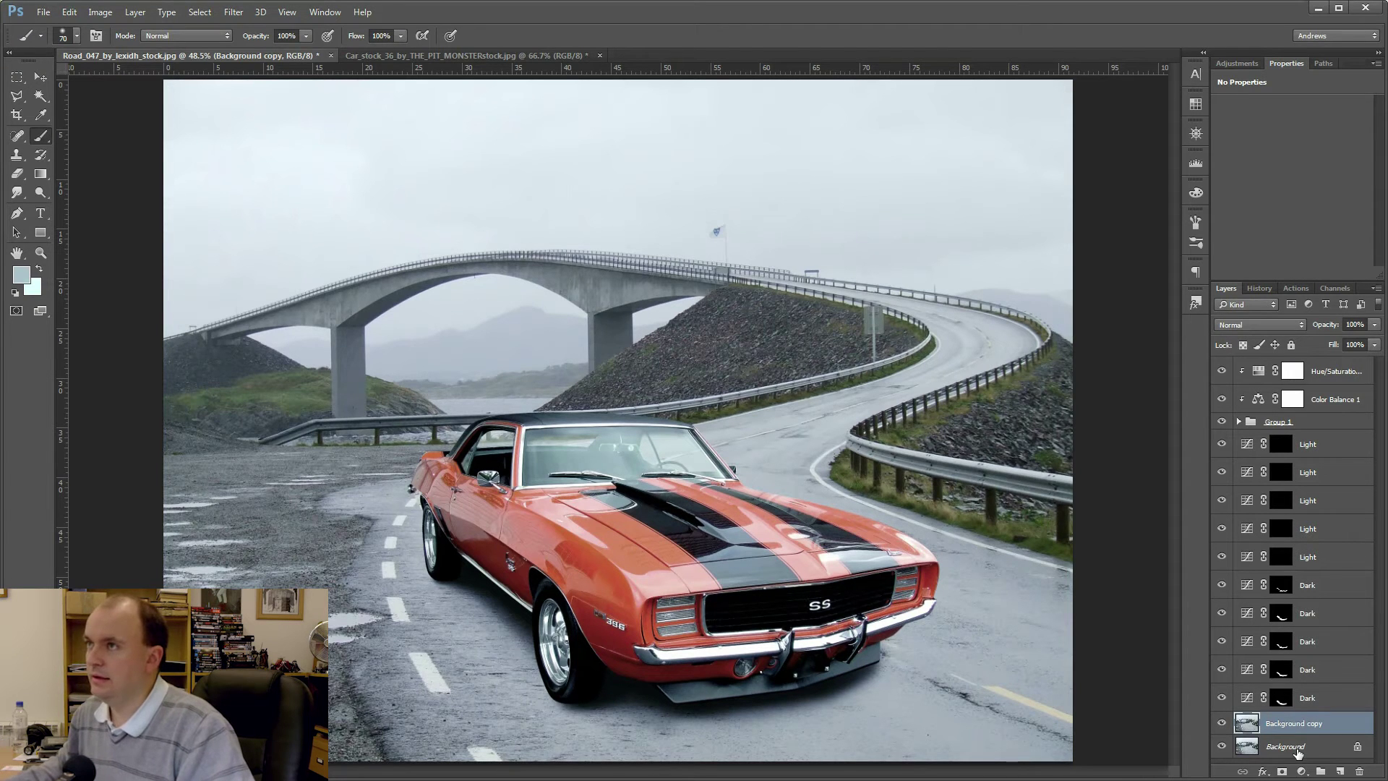
Step: Start a Path Blur on the layer from Filter > Blur Gallery
click(226, 14)
mouse_move(315, 173)
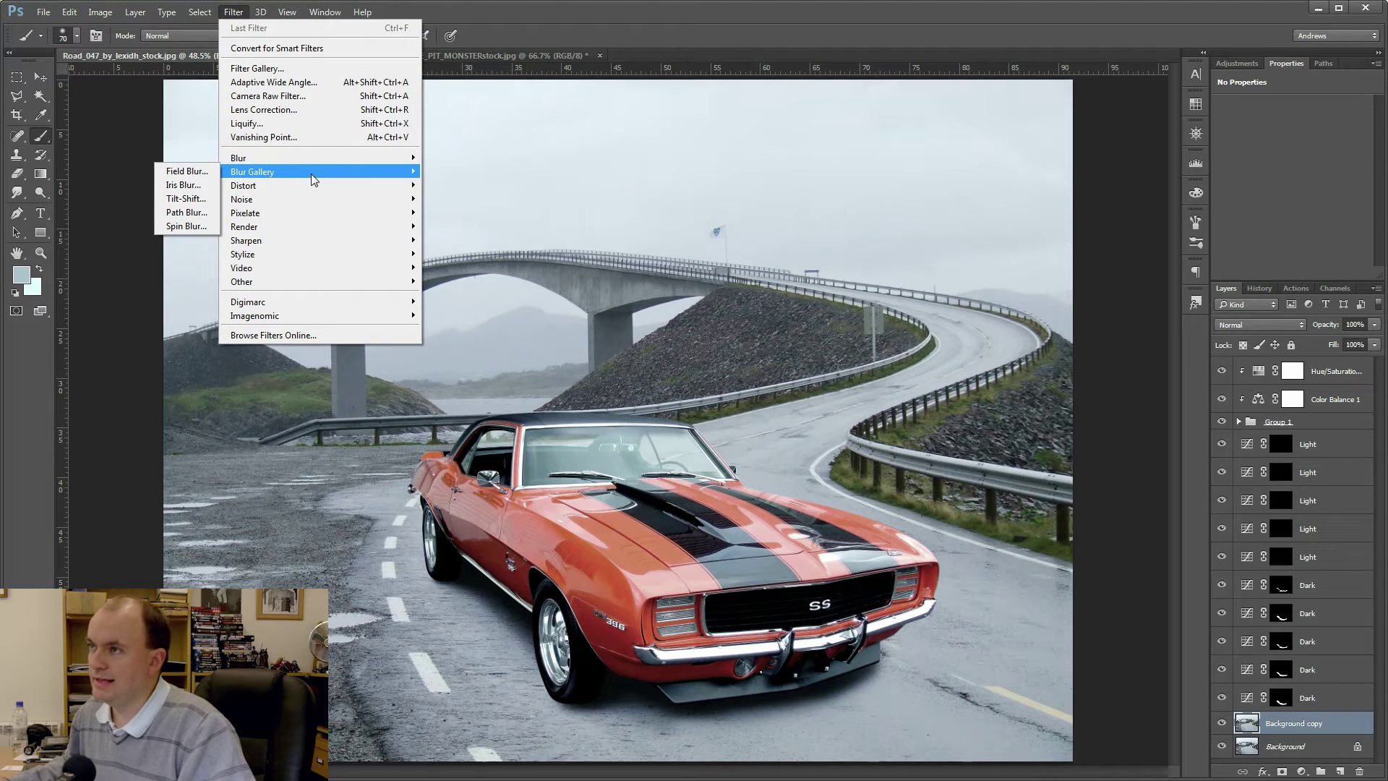
click(186, 213)
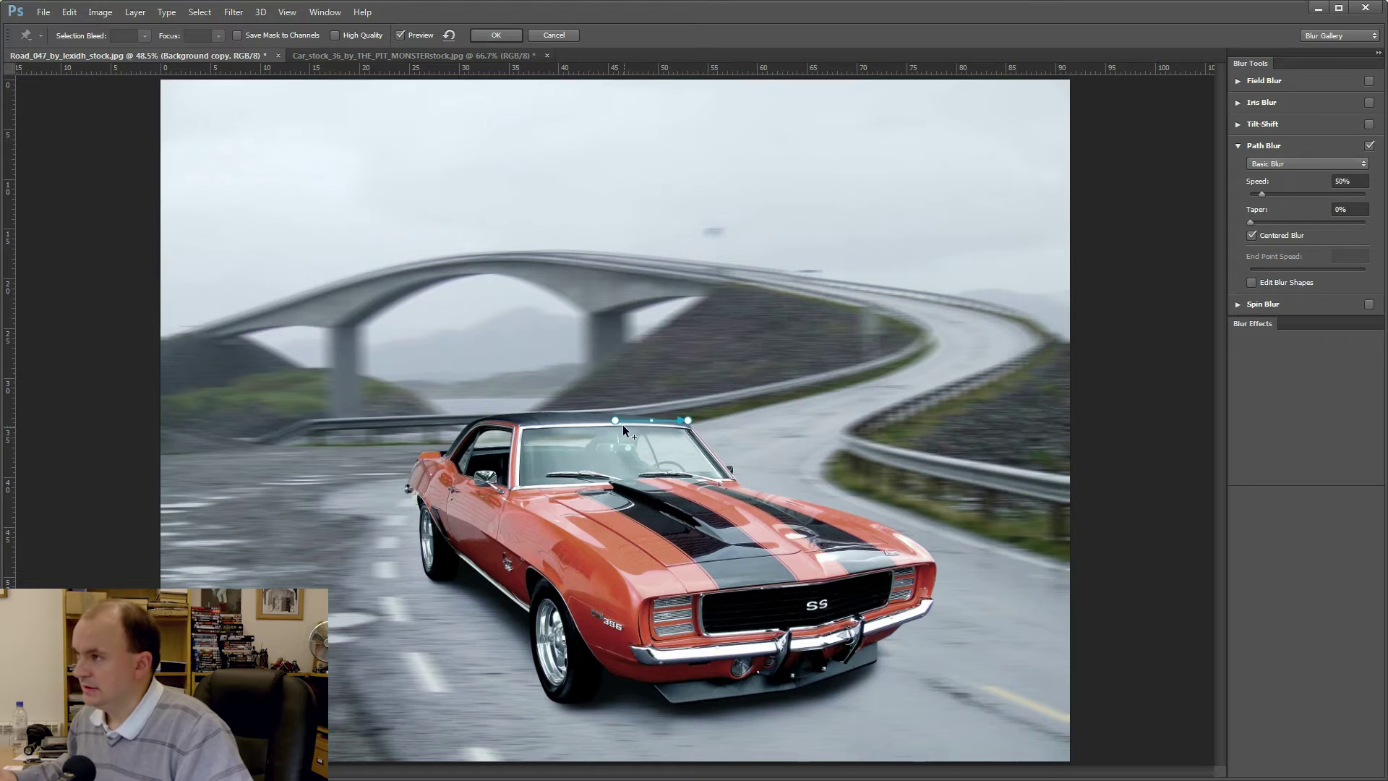
Step: Position the blur path's endpoints to run from the hood to the lower-right road
drag(615, 425, 643, 533)
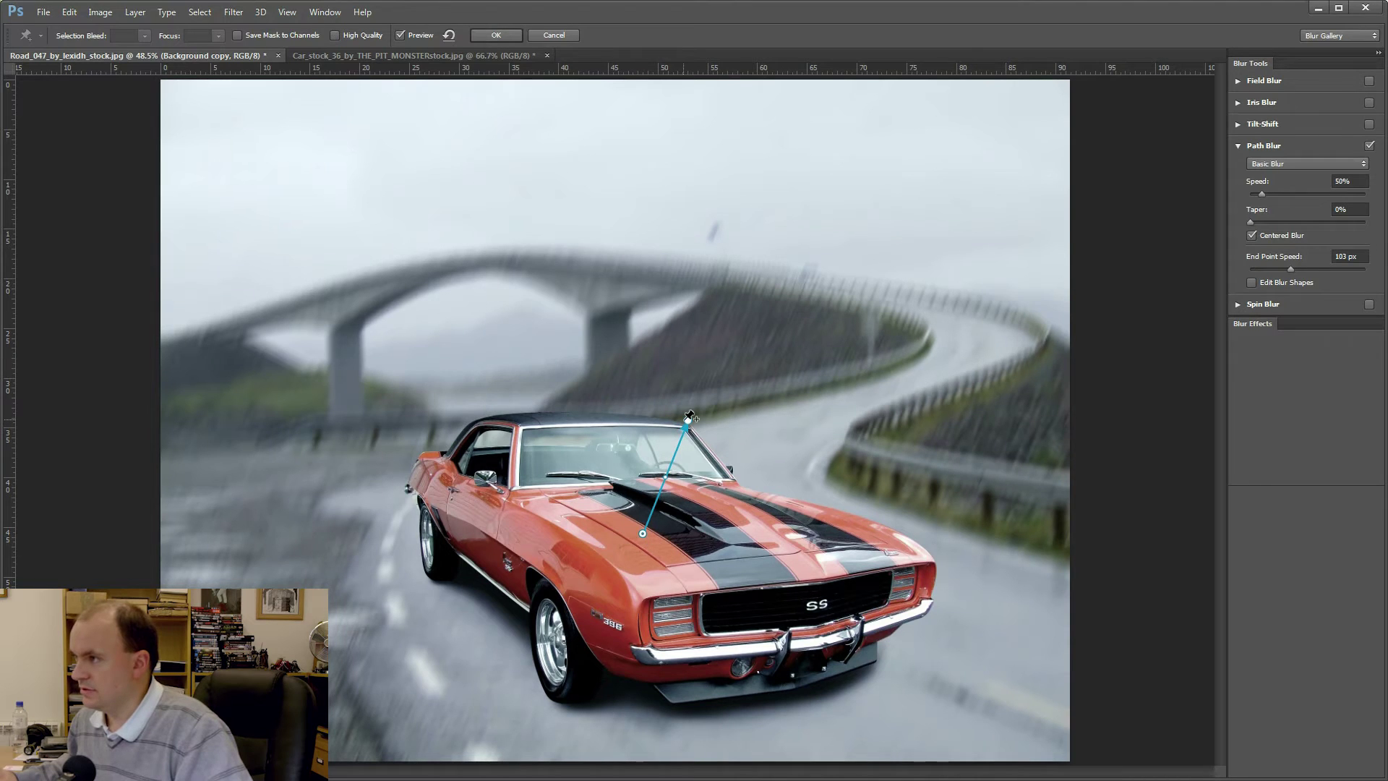
drag(689, 418, 997, 695)
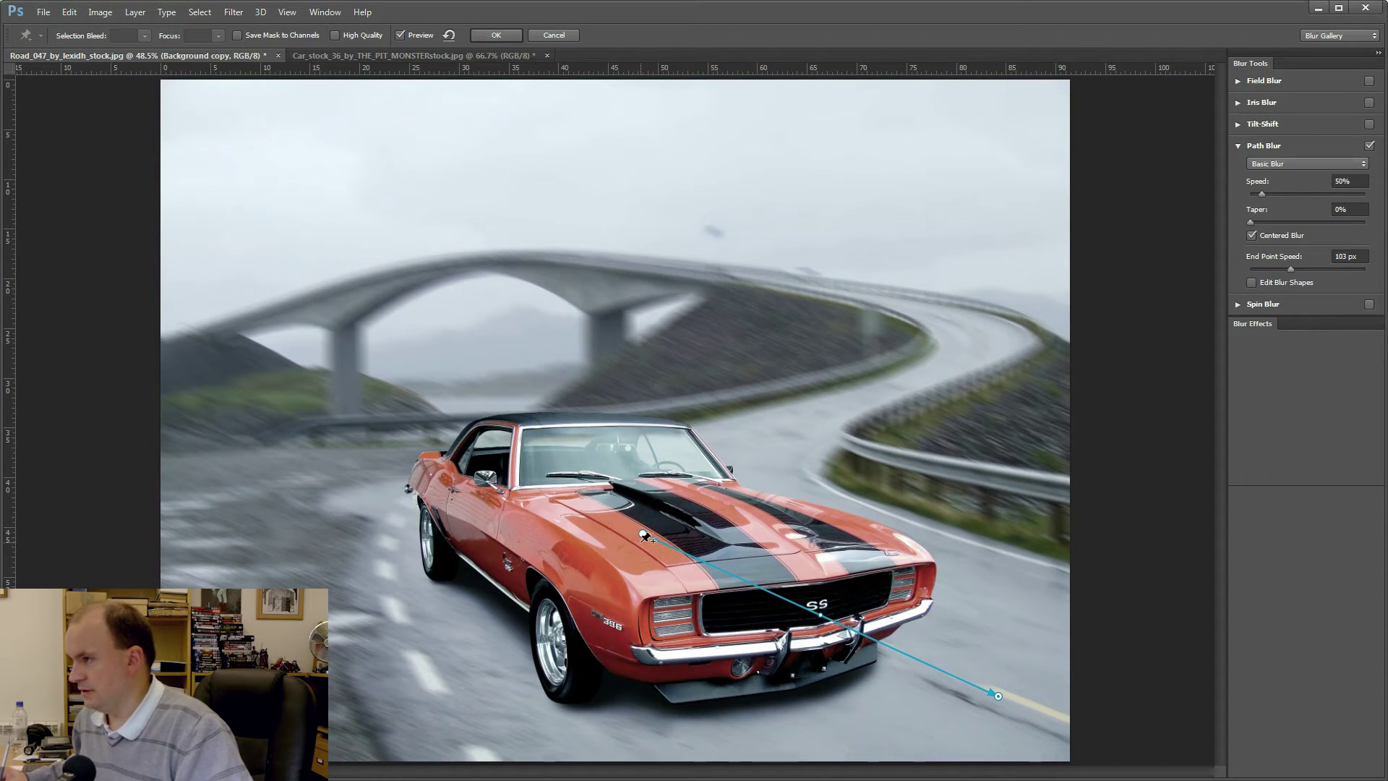
drag(642, 533, 661, 496)
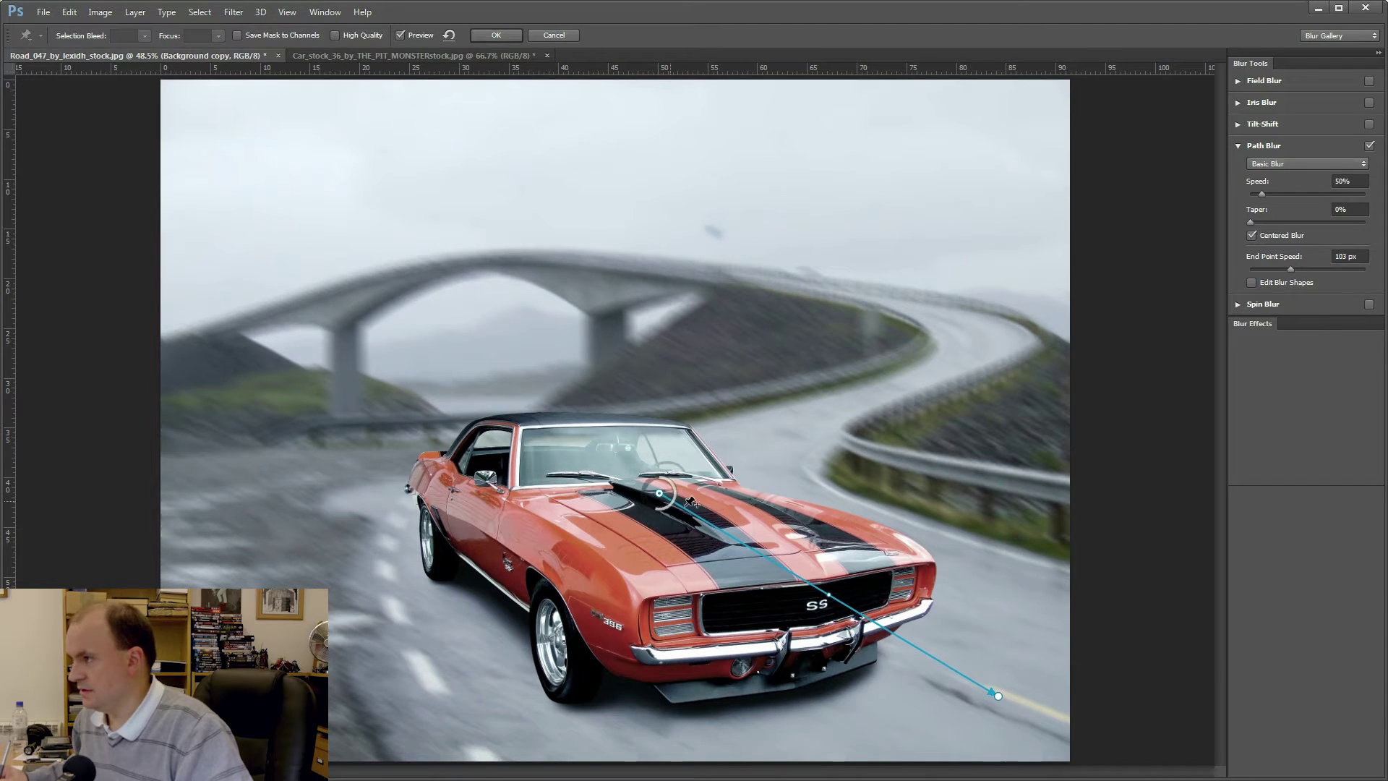
click(828, 597)
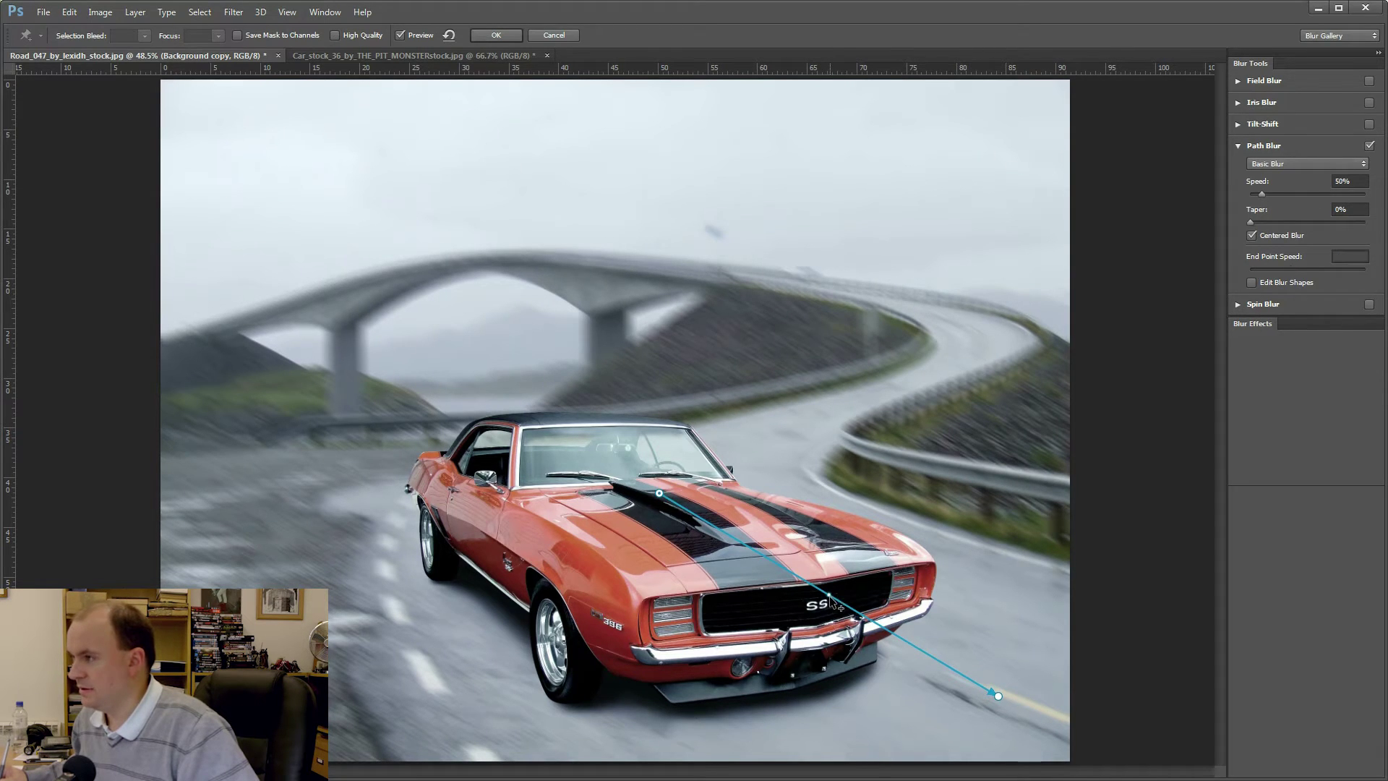
Step: Curve the blur path with an added hood point, and lower its end point on the road
drag(825, 598, 793, 595)
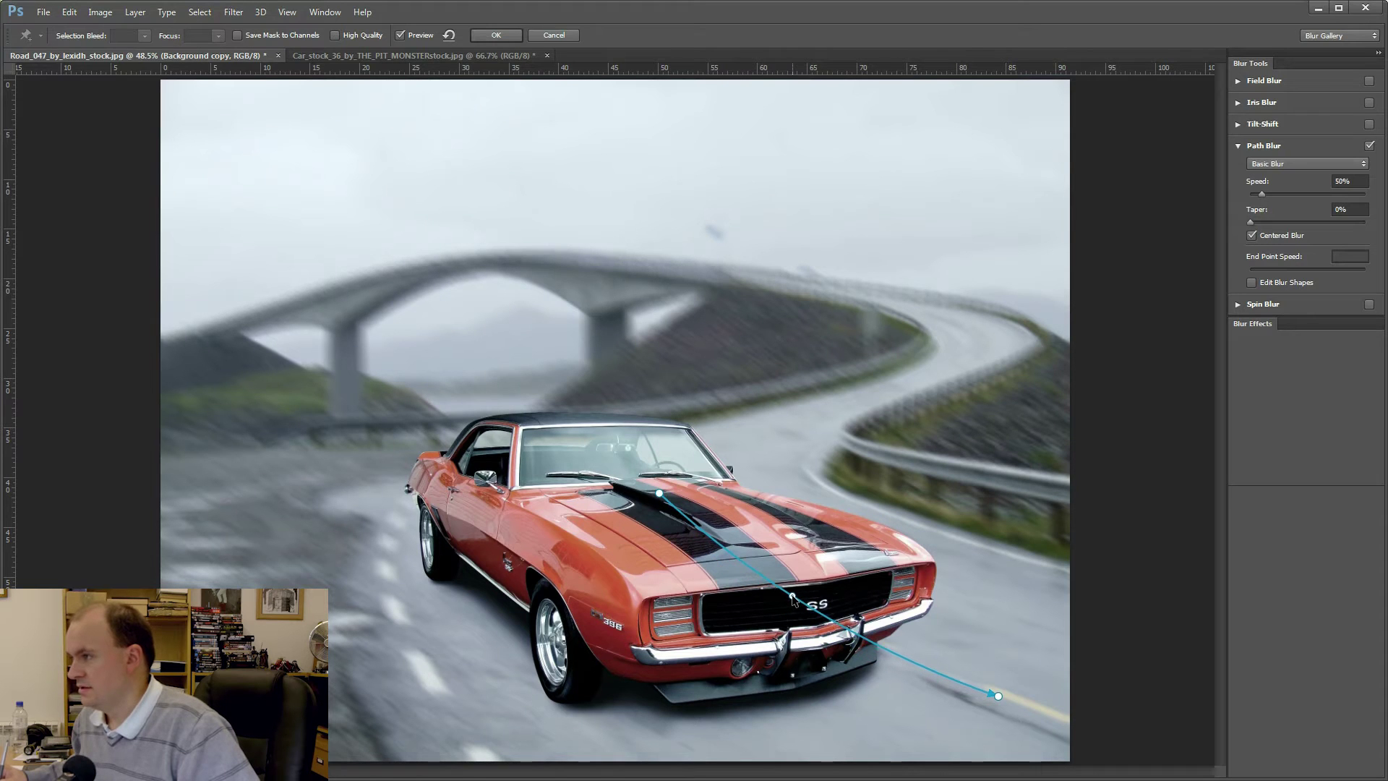
click(699, 530)
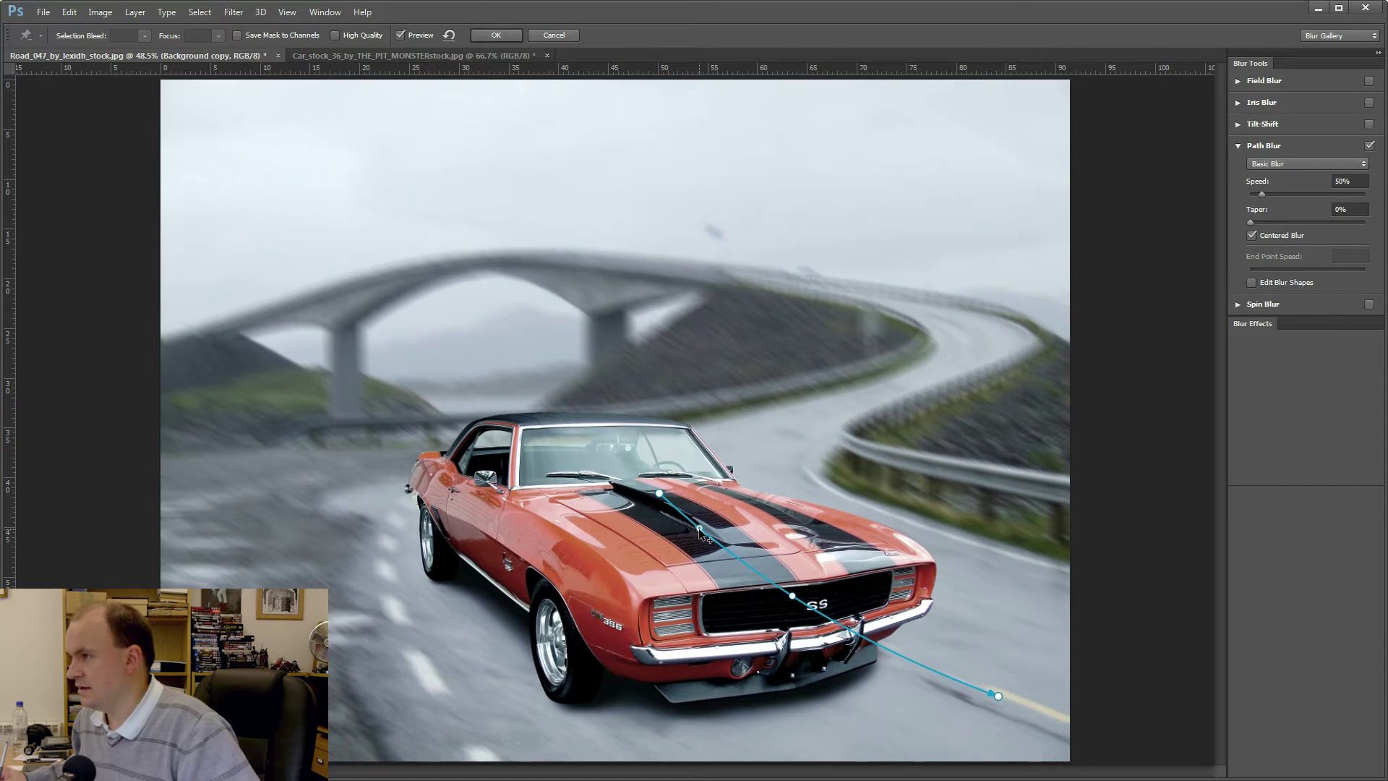
drag(699, 530, 686, 530)
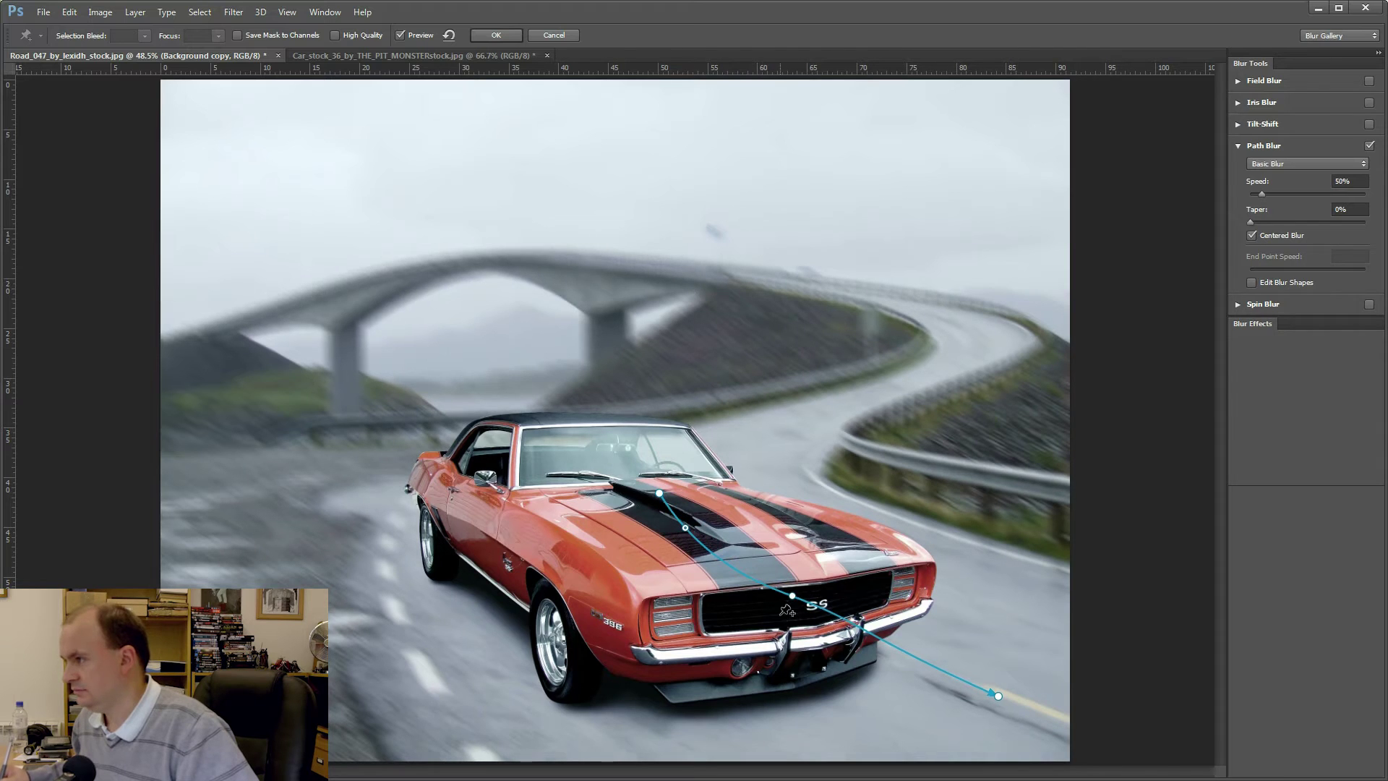
drag(793, 598, 804, 615)
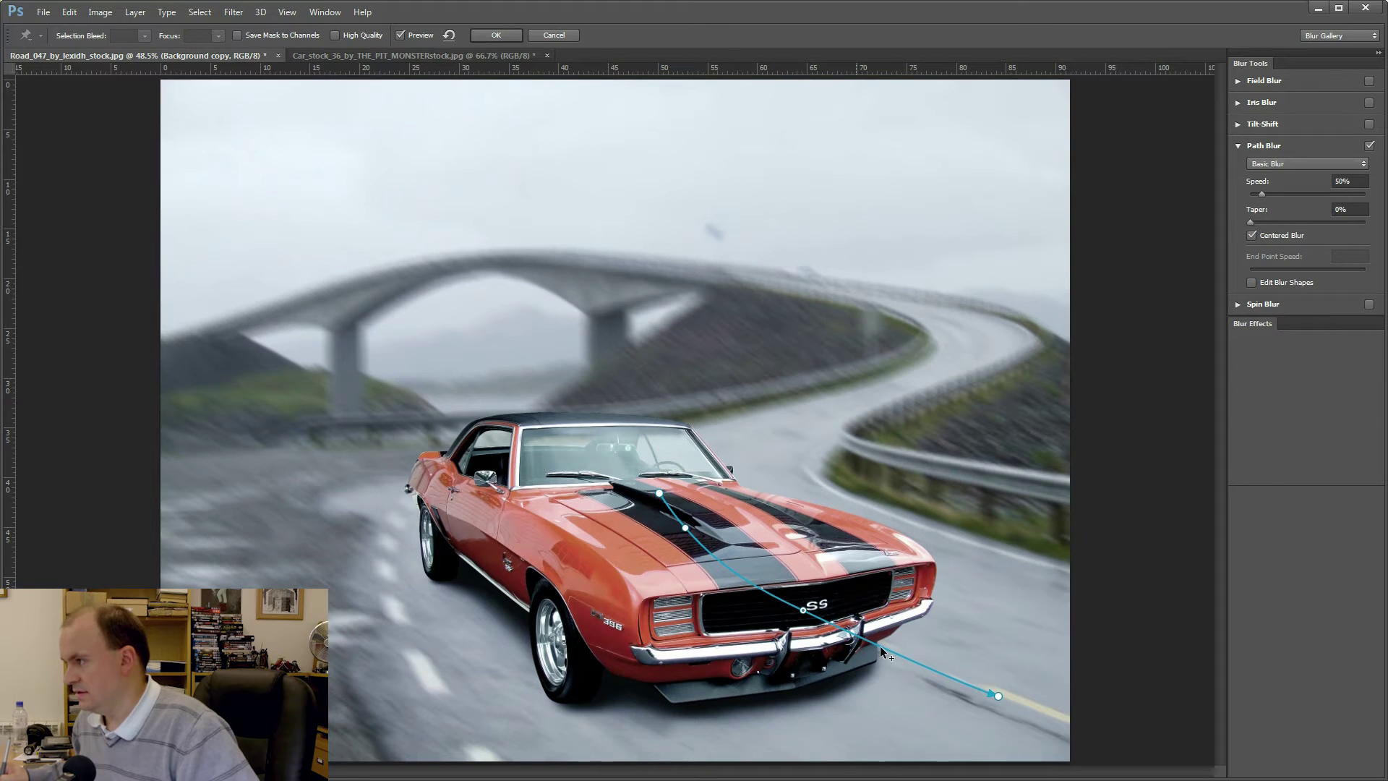
drag(998, 696, 994, 699)
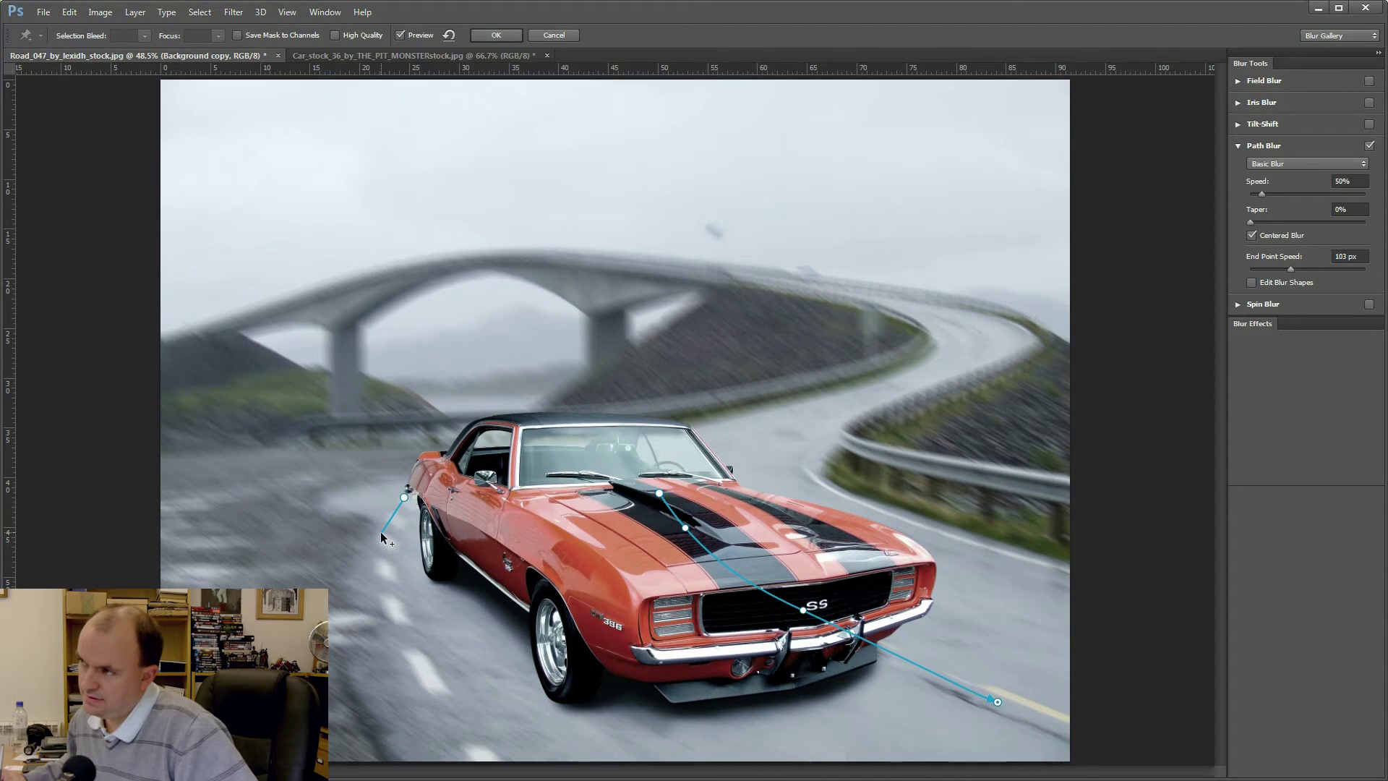
Step: Draw a second blur path from beside the car's left side down the road edge
click(380, 535)
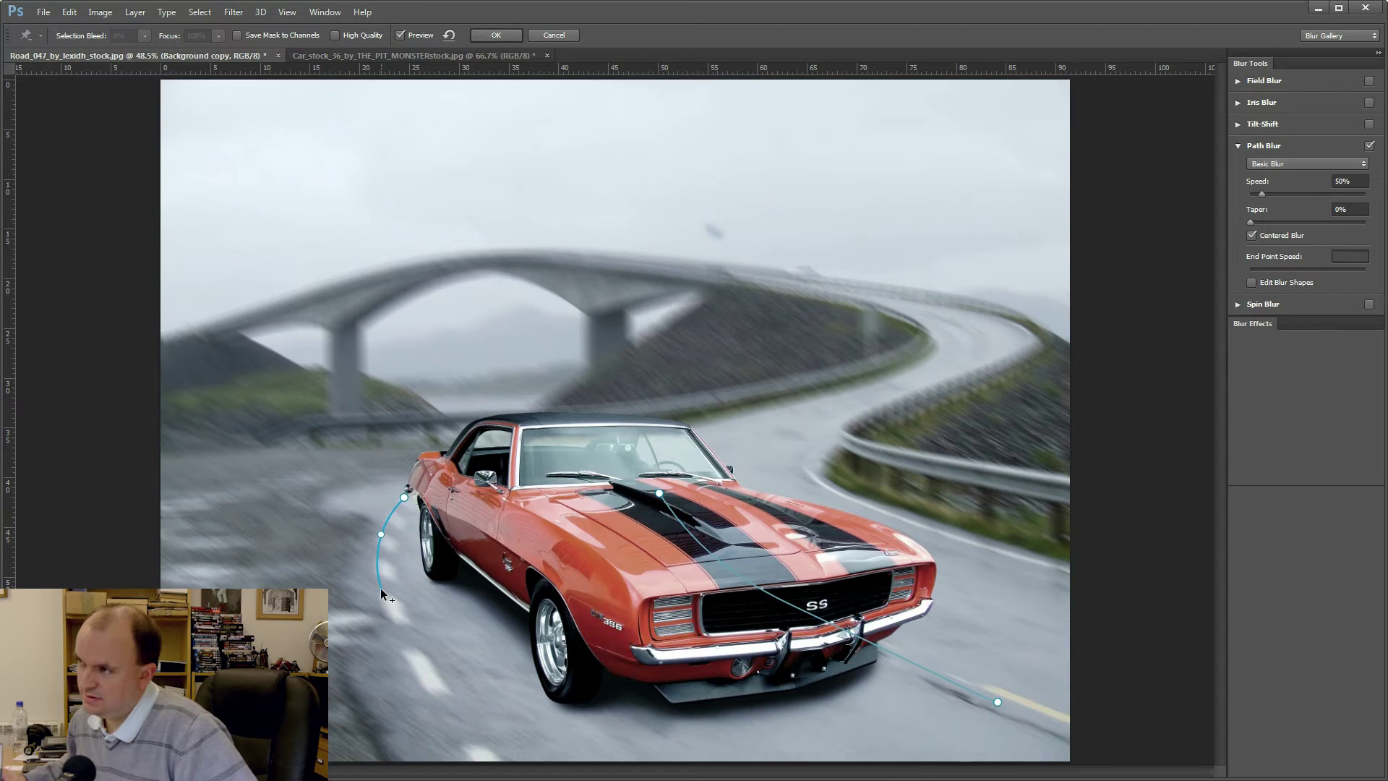
click(381, 590)
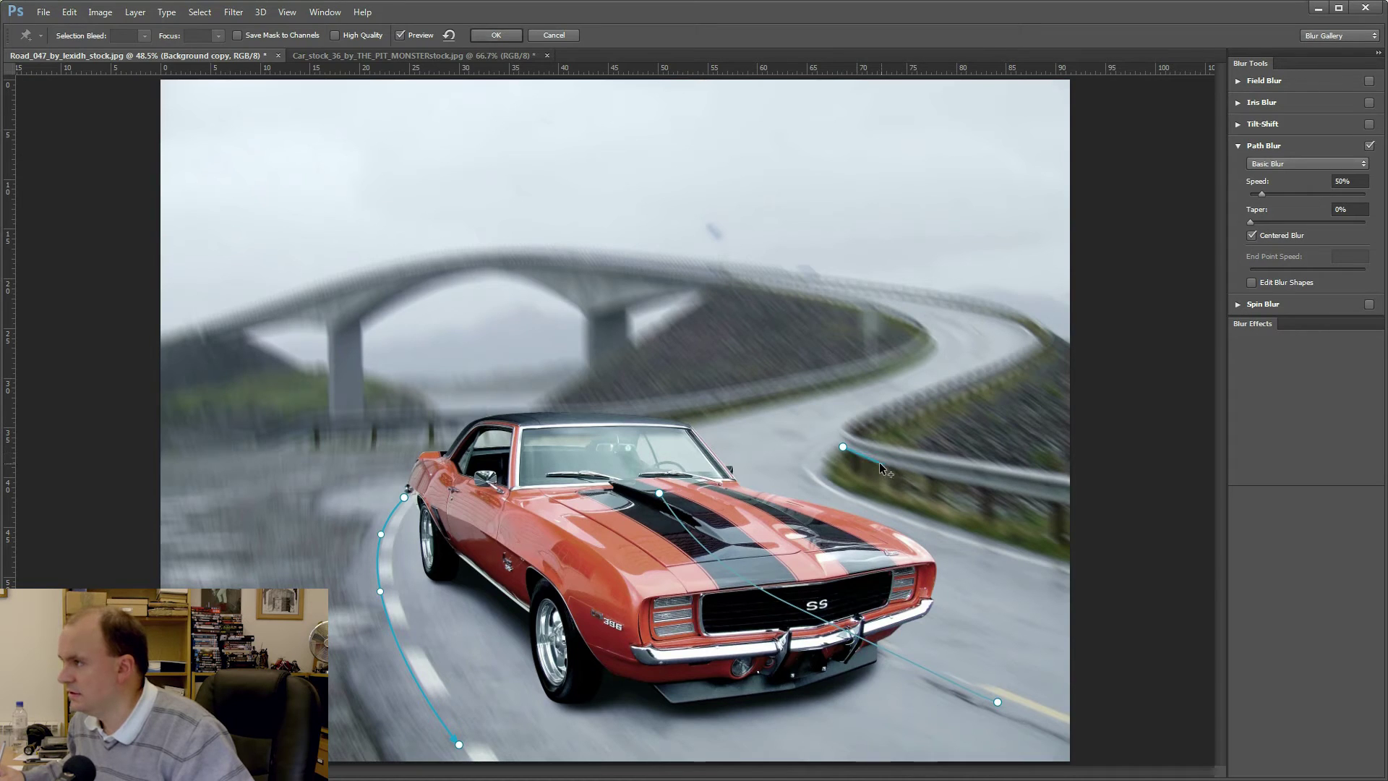
Step: Draw a third blur path along the right guardrail, then adjust its middle and end points
click(967, 483)
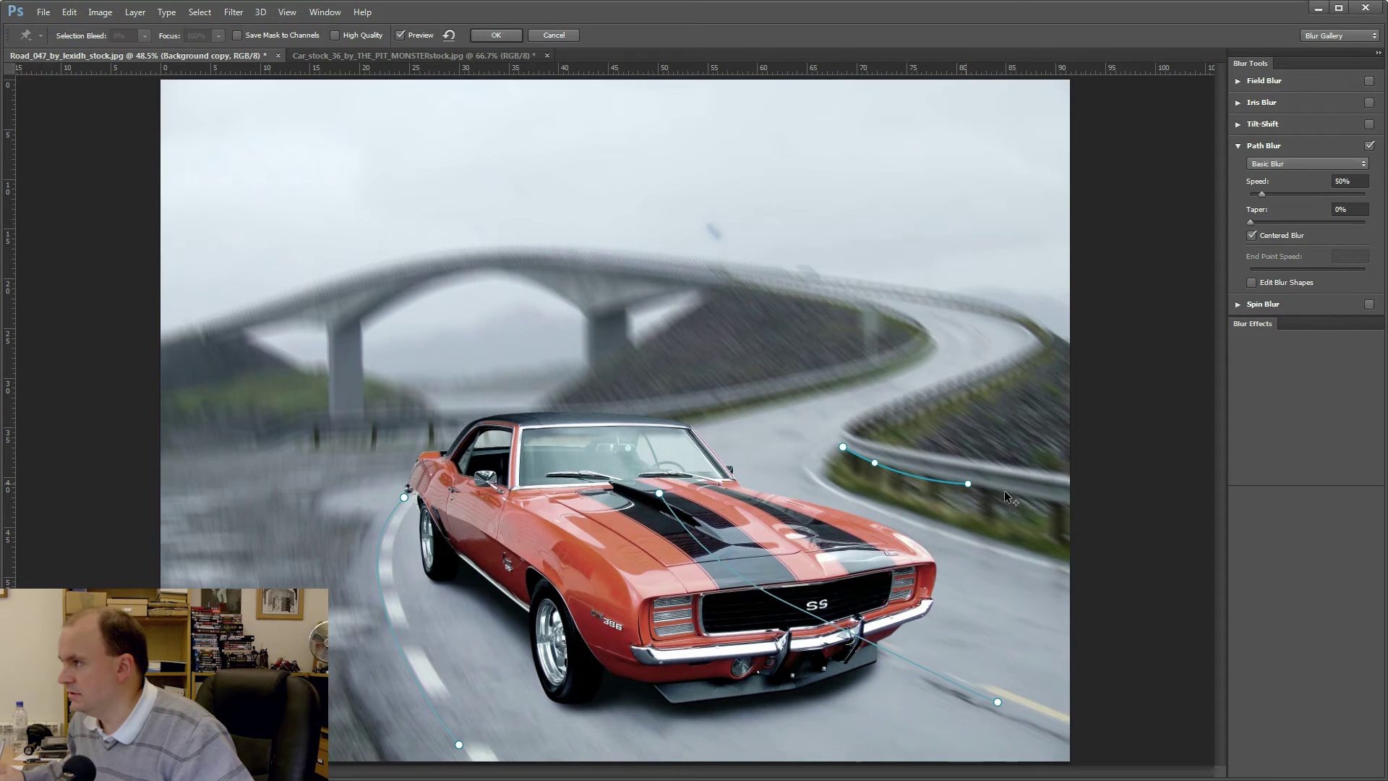
double_click(1061, 501)
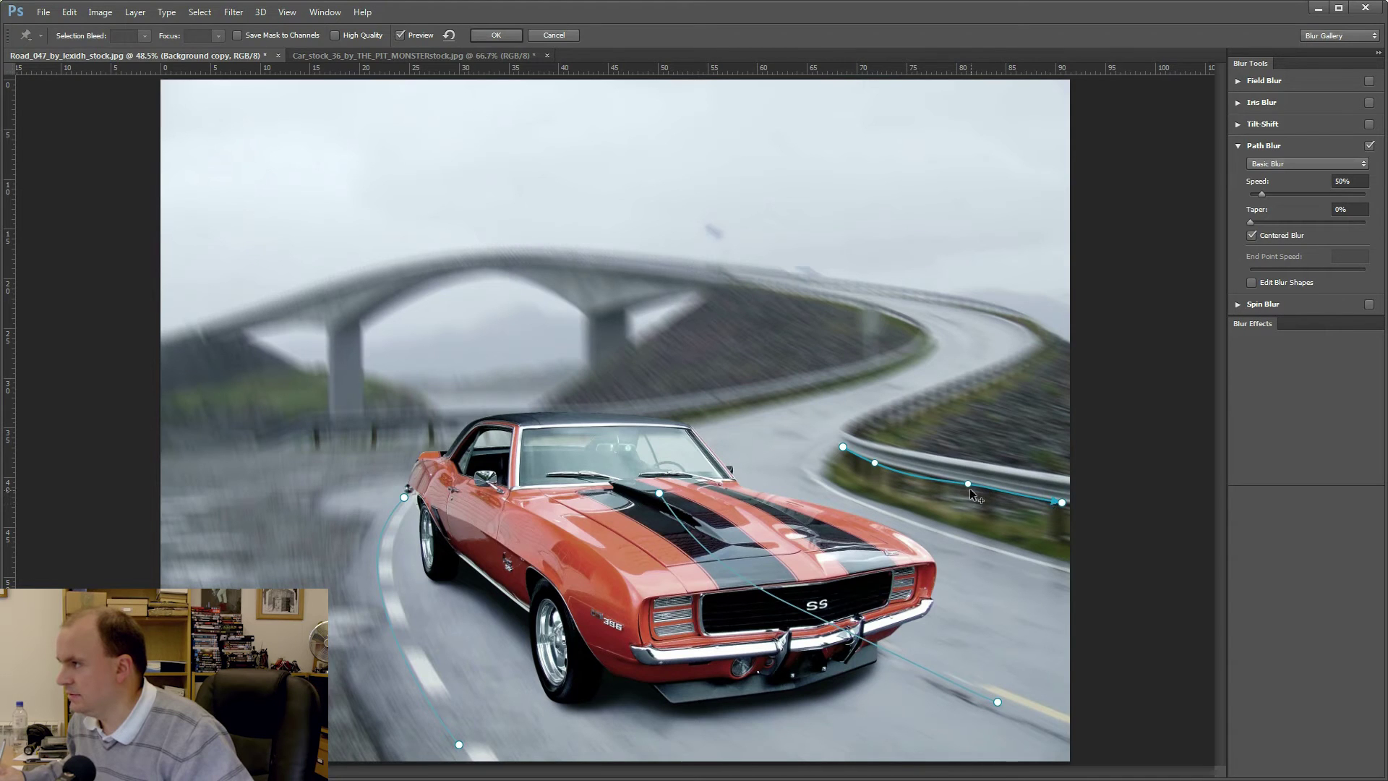
drag(967, 484, 969, 488)
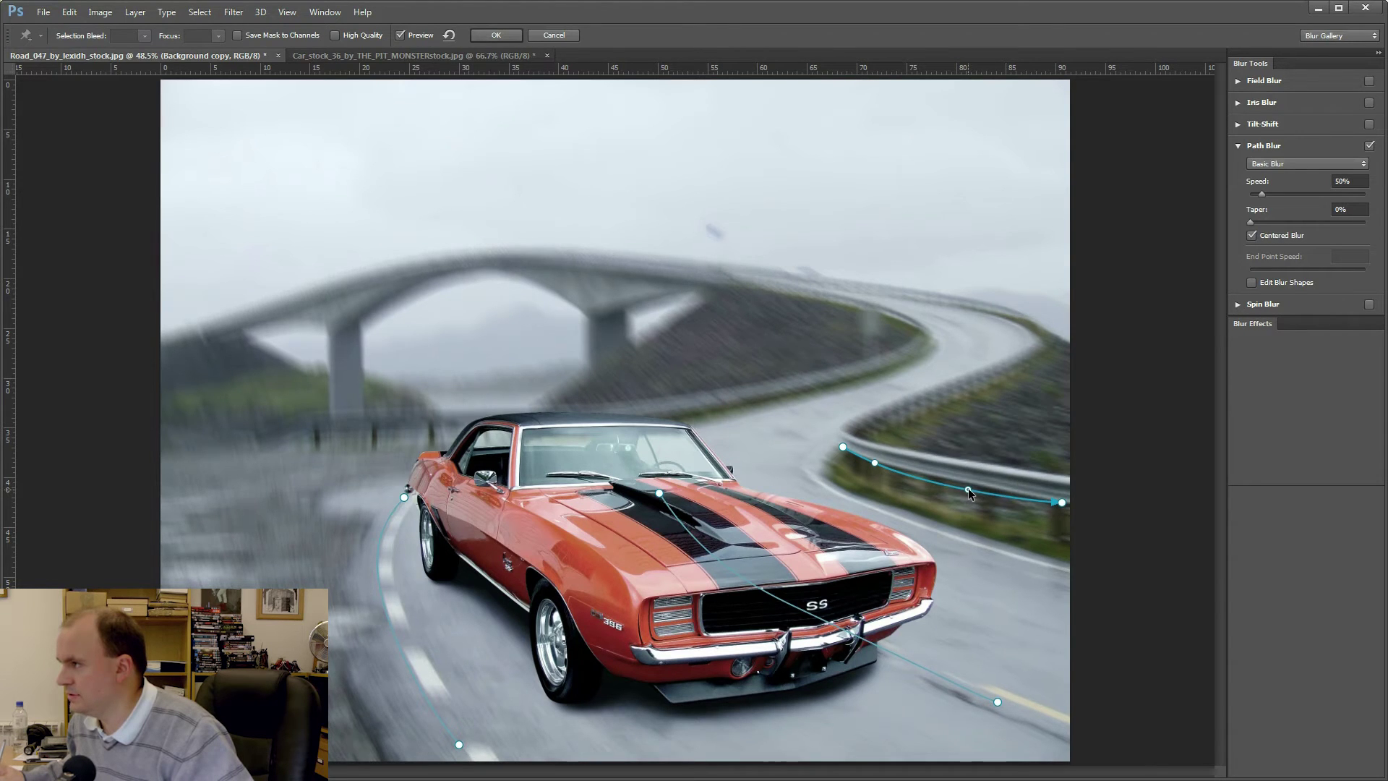
click(1063, 503)
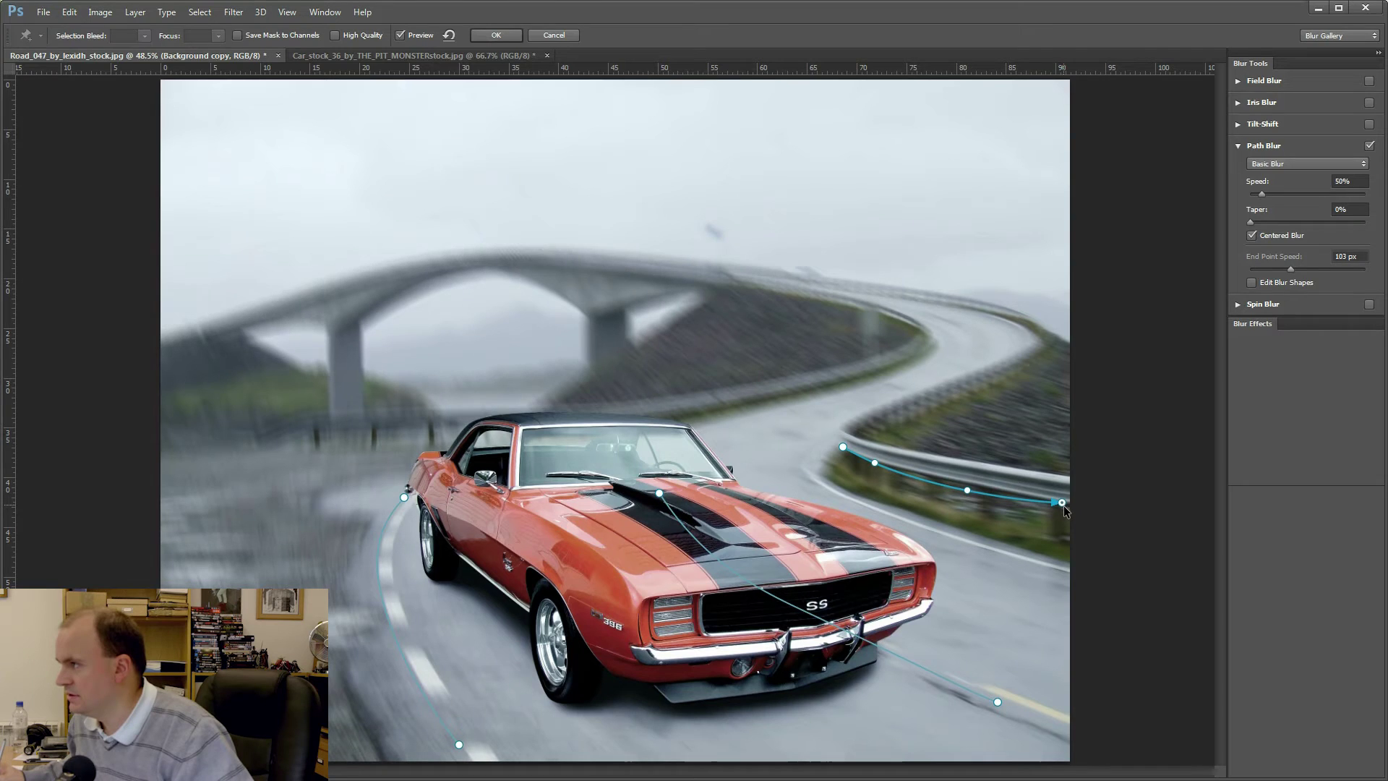
drag(1065, 506, 1064, 511)
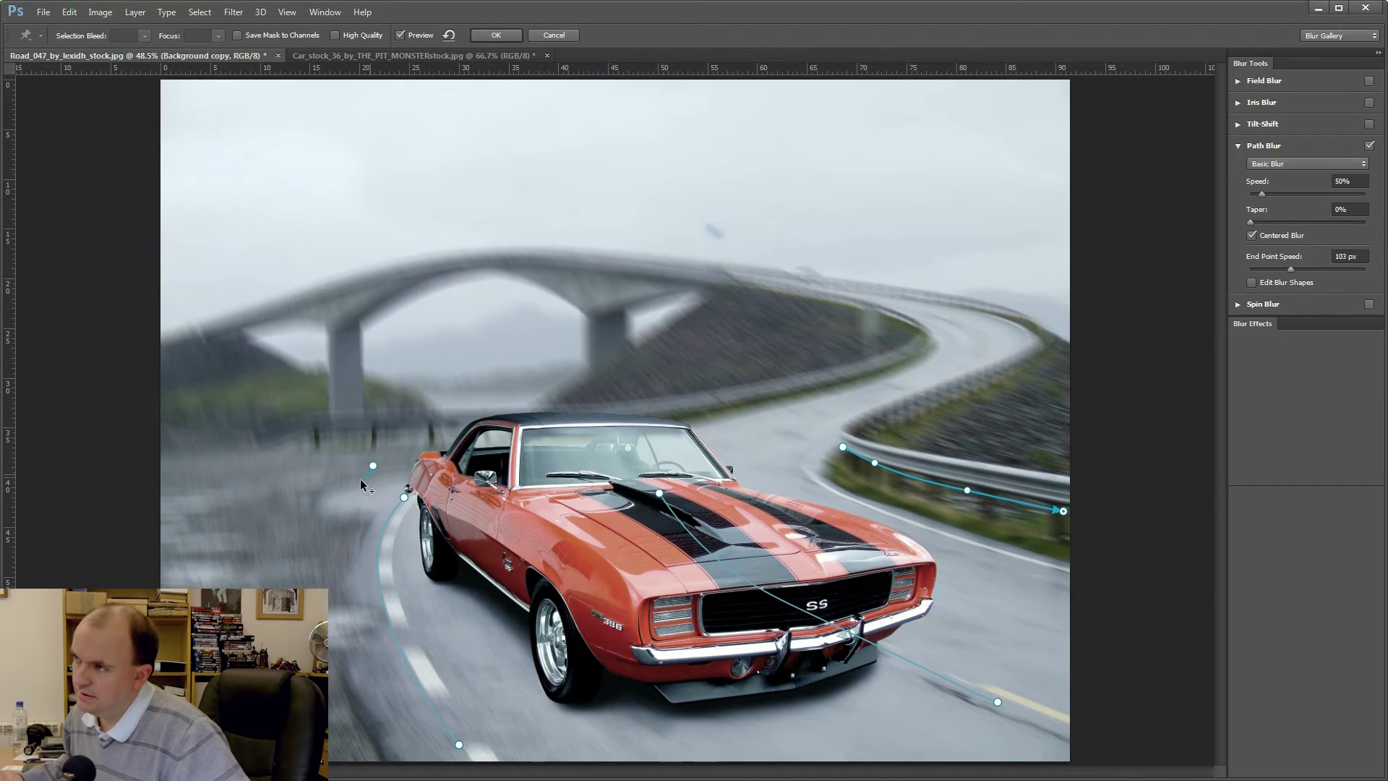
Step: Add one more blur path on the left background road and commit the Path Blur
click(309, 507)
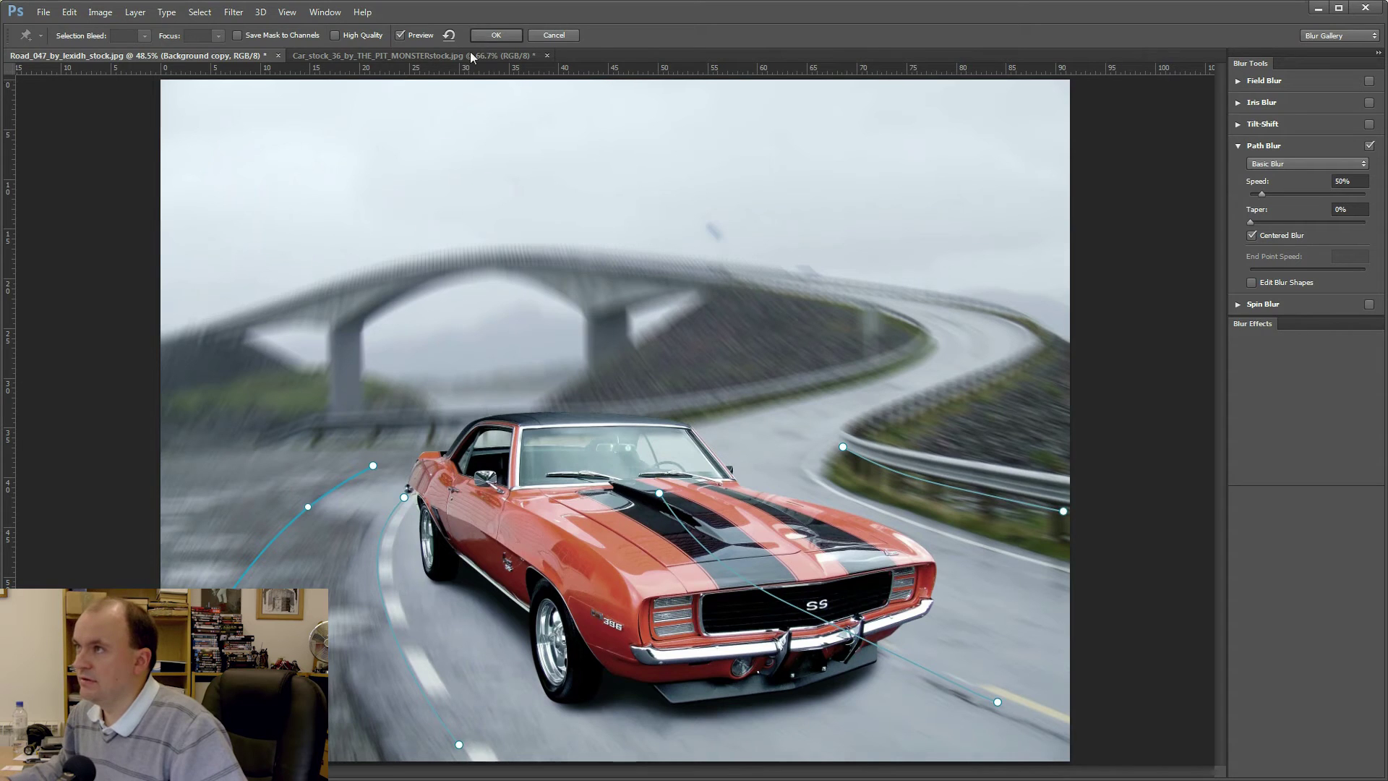
click(499, 35)
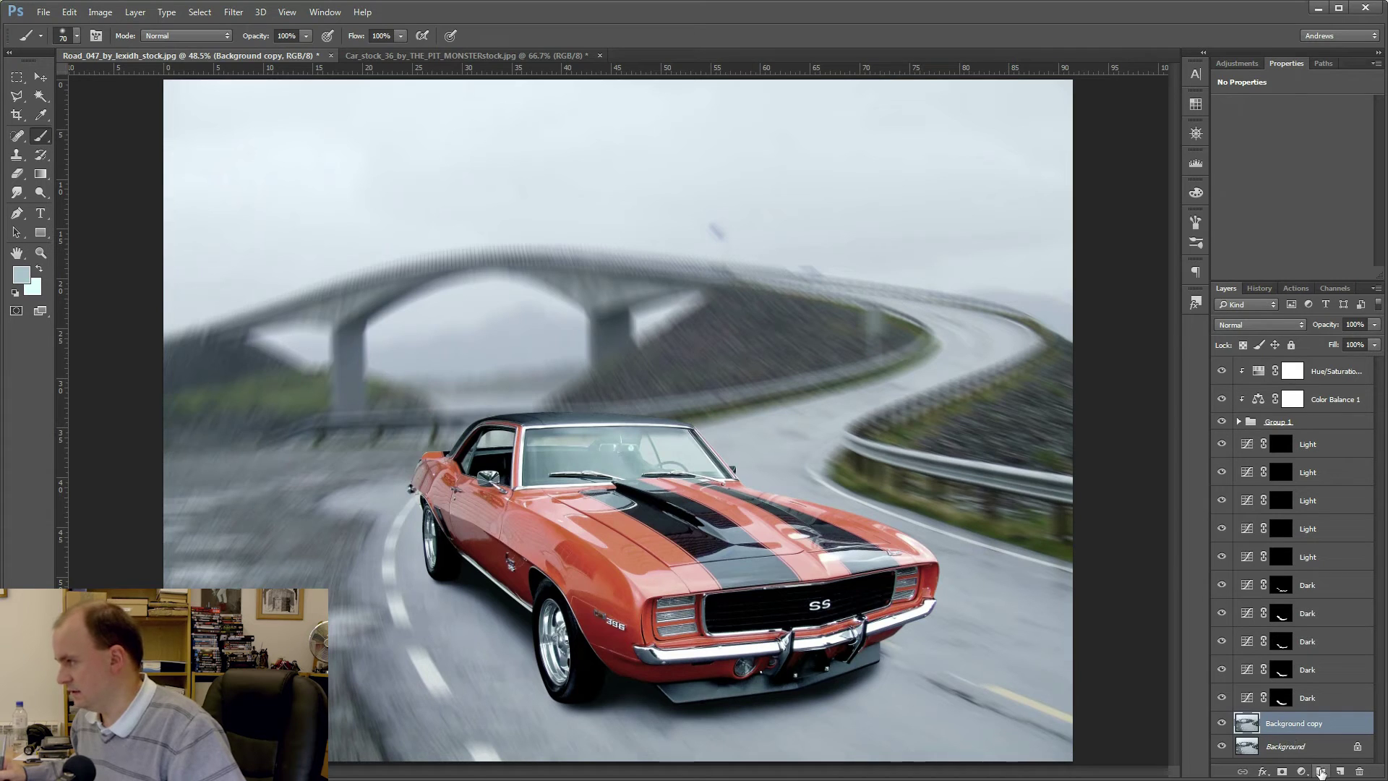
Step: Attach a white layer mask to the blurred Background copy layer
click(1282, 772)
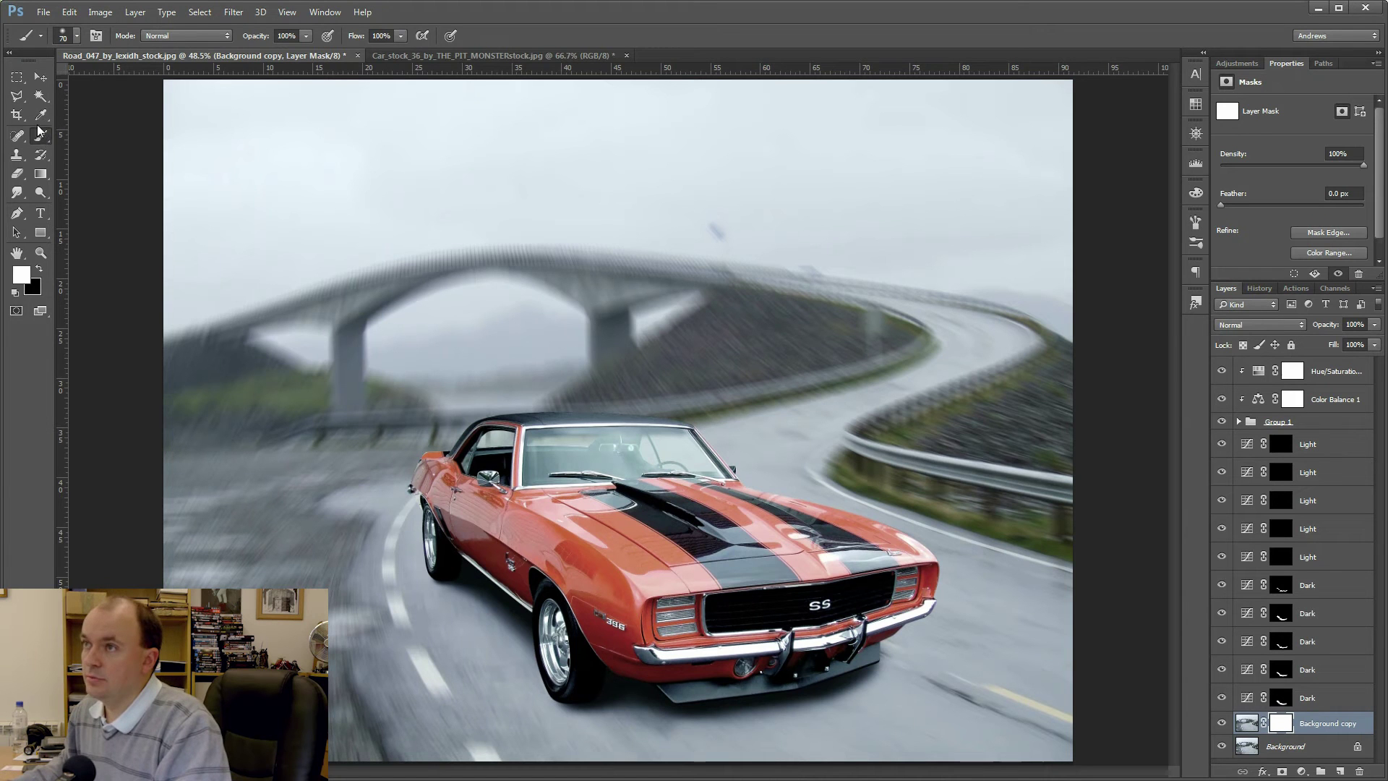
Step: Set up a large soft round 100 brush at about 70% opacity with black foreground
right_click(89, 107)
click(99, 274)
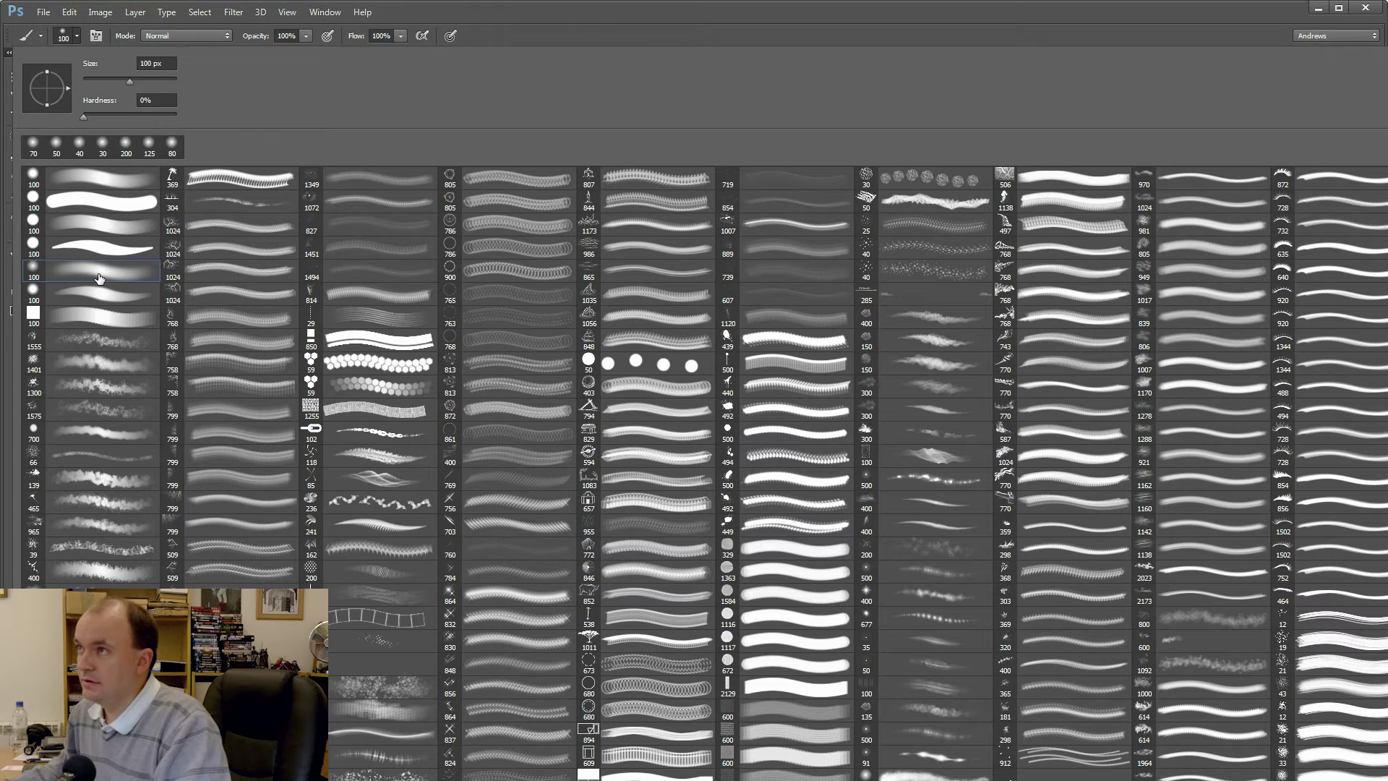
click(306, 36)
drag(307, 52, 276, 55)
key(bracketright)
key(bracketright)
key(bracketright)
key(bracketright)
key(bracketright)
key(bracketright)
key(bracketright)
key(bracketright)
key(bracketright)
key(bracketright)
key(bracketright)
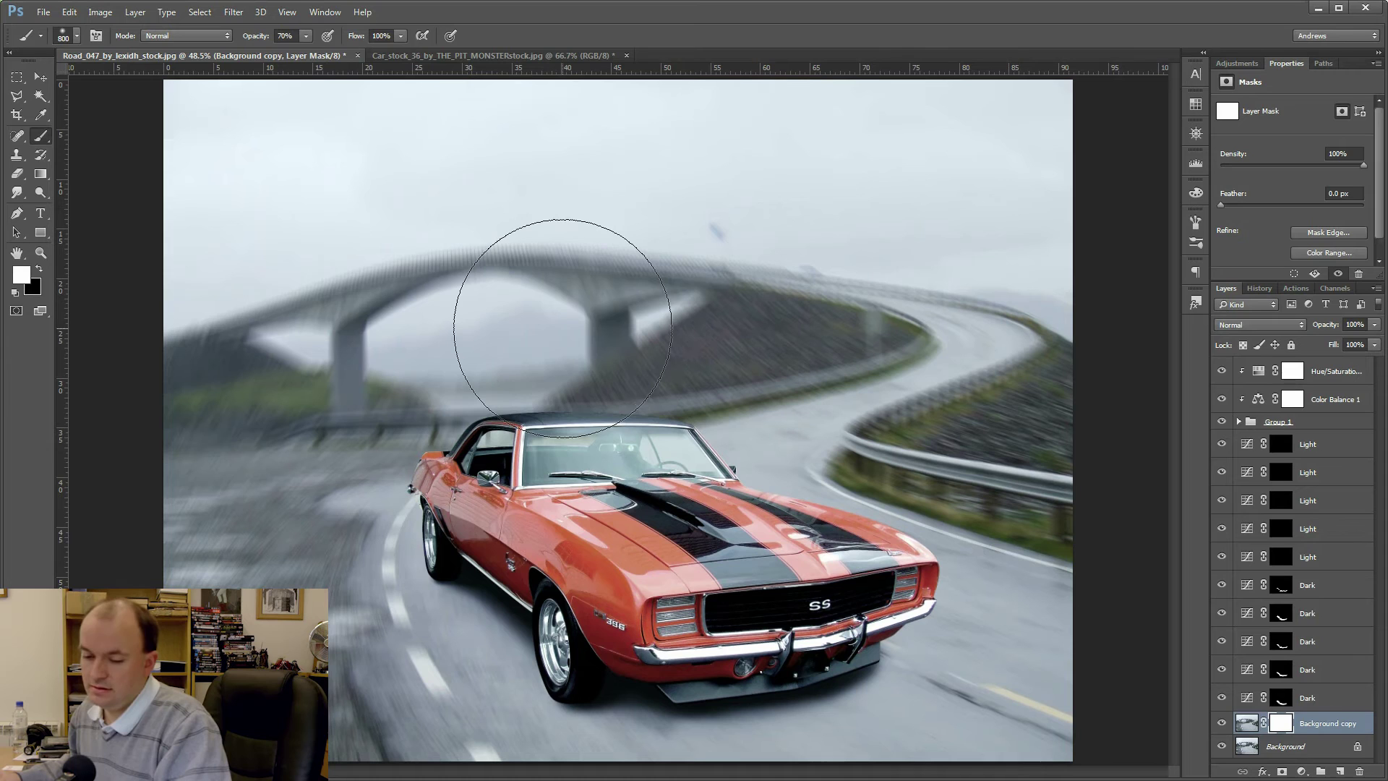
key(x)
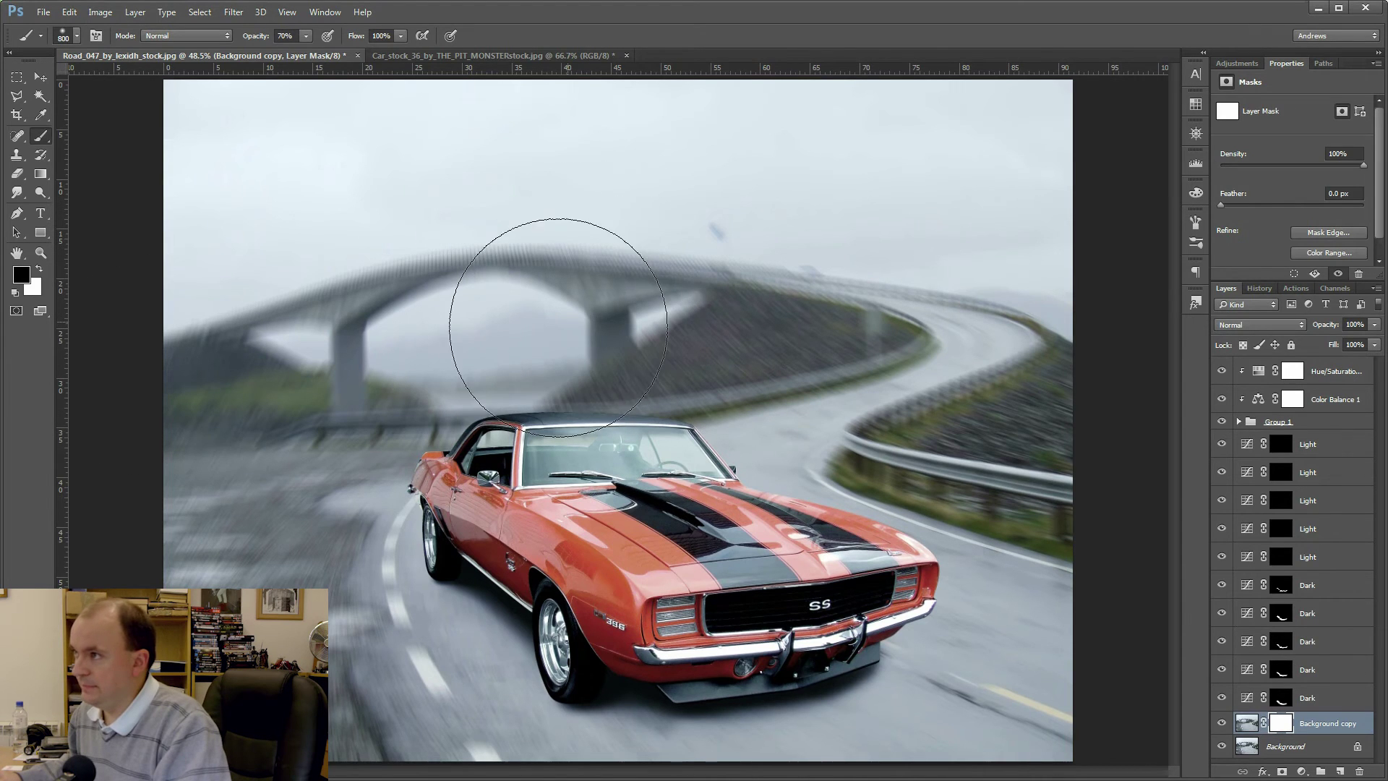
Step: Paint the mask to restore the sharp bridge, sky, flag and hillside road with a smaller brush for edges
mouse_move(567, 302)
mouse_down()
mouse_move(450, 312)
mouse_move(449, 284)
mouse_move(329, 316)
mouse_move(382, 263)
mouse_move(223, 320)
mouse_up()
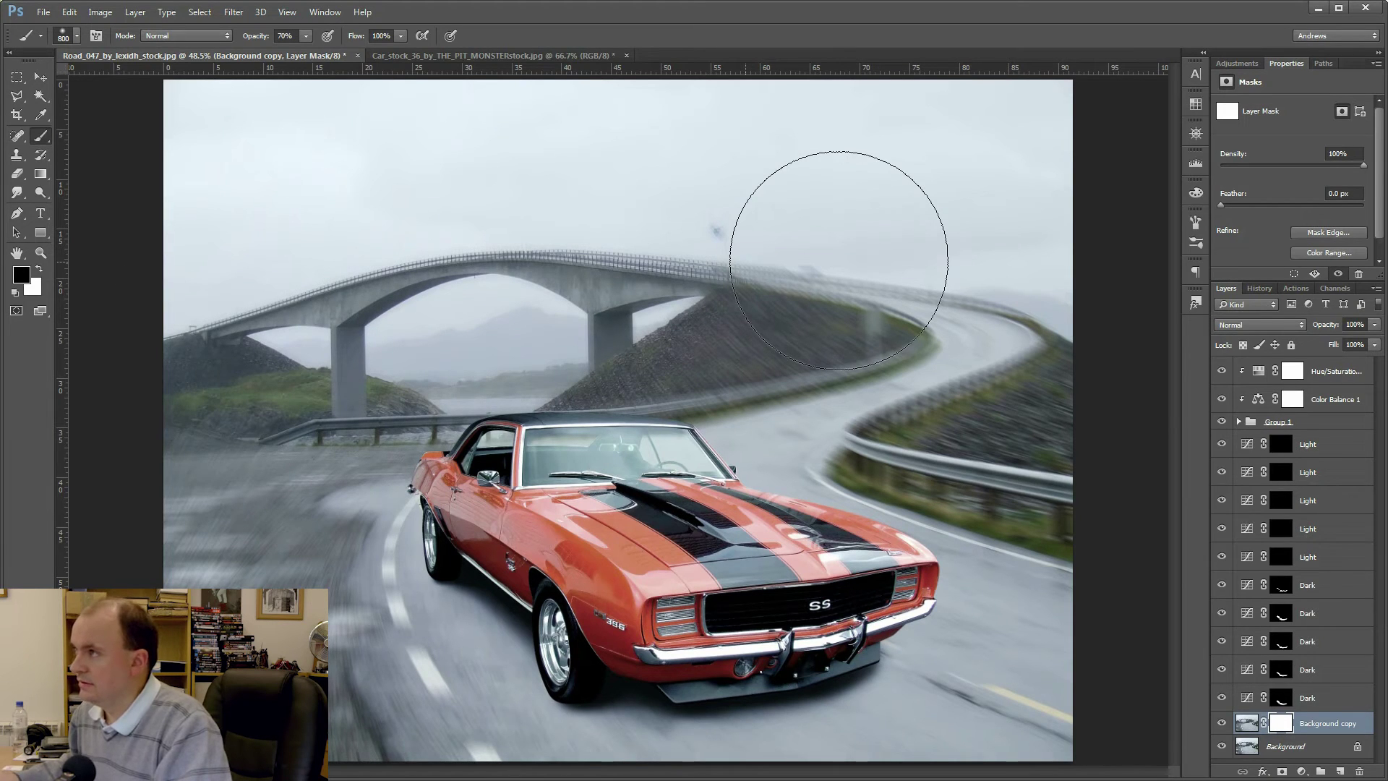
drag(839, 260, 940, 325)
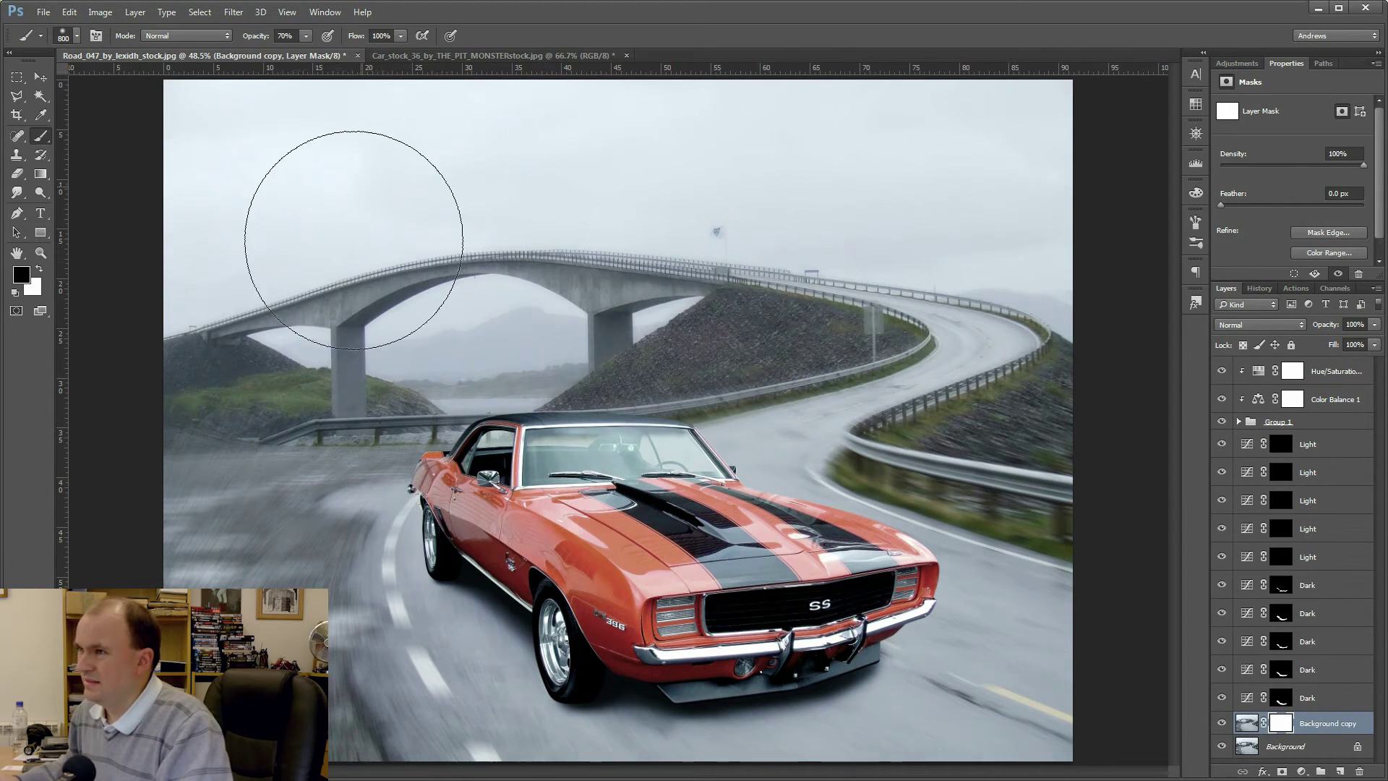
drag(818, 178, 942, 244)
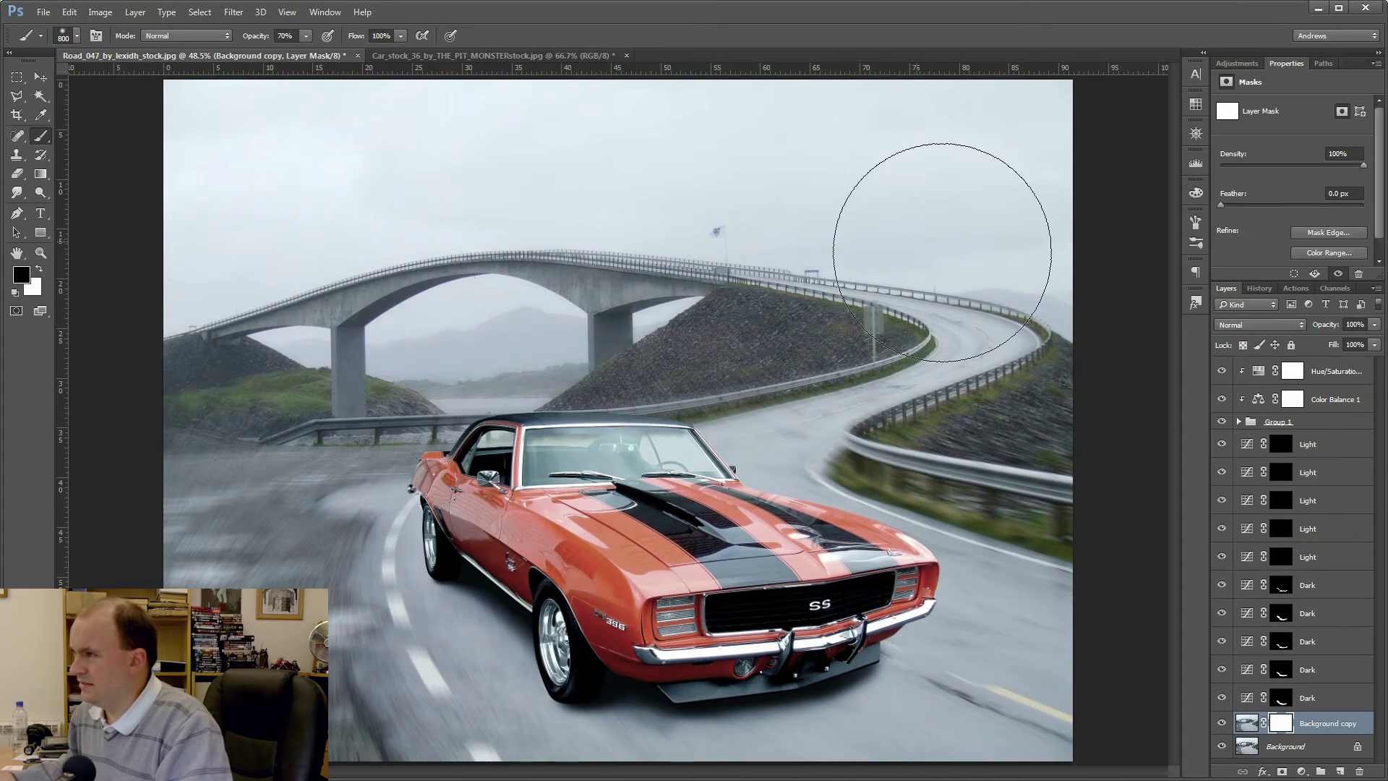
key(bracketleft)
key(bracketleft)
key(bracketleft)
key(bracketleft)
key(bracketleft)
key(bracketleft)
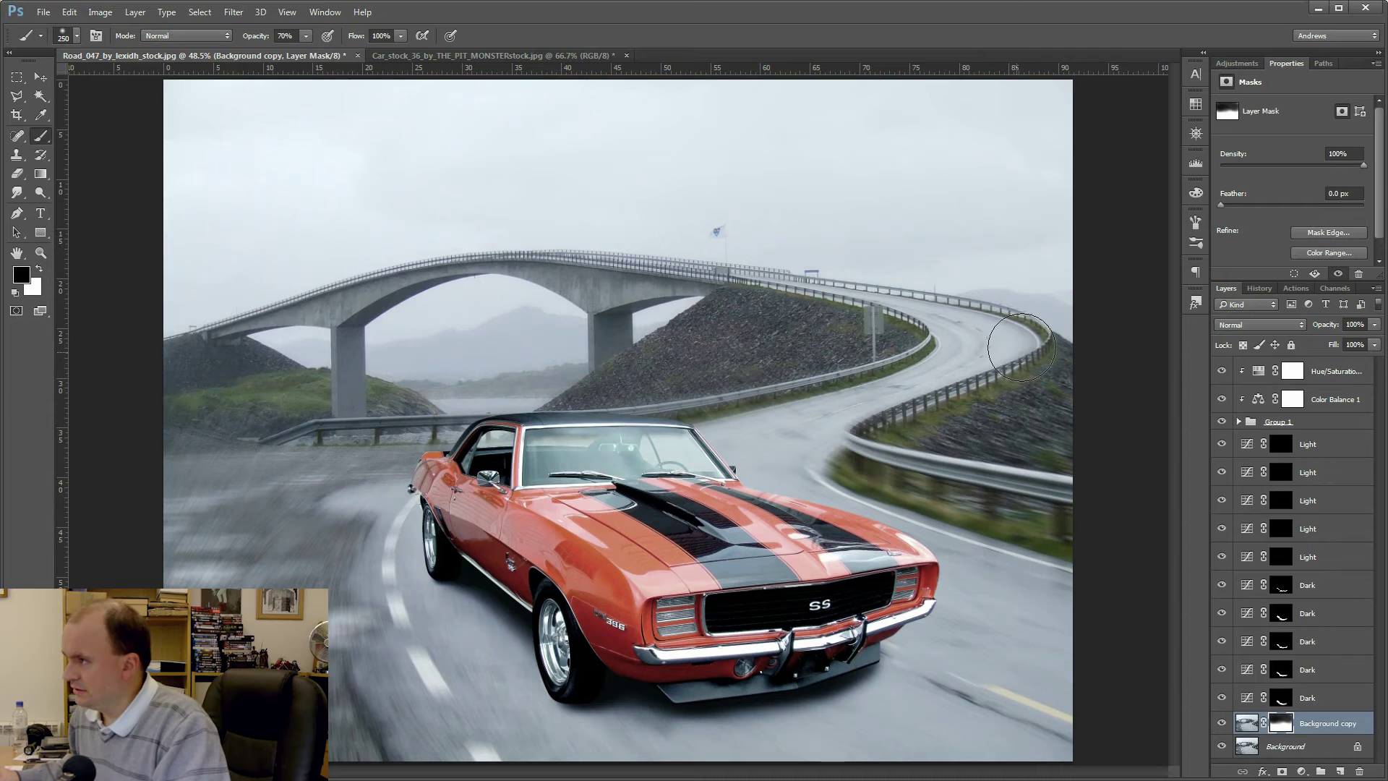
key(bracketleft)
key(bracketleft)
key(bracketleft)
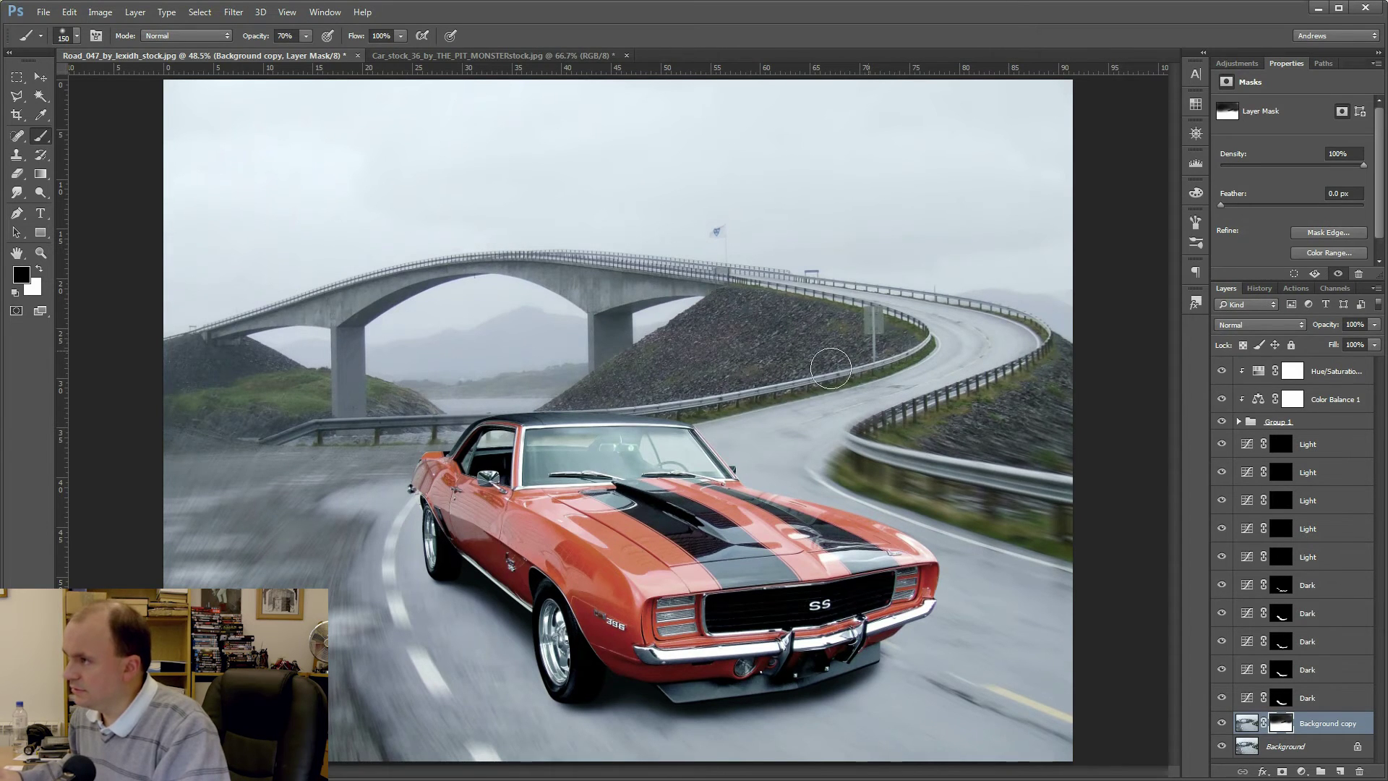
key(bracketleft)
key(bracketleft)
key(bracketleft)
mouse_move(843, 391)
mouse_down()
mouse_move(783, 437)
mouse_move(827, 418)
mouse_move(795, 452)
mouse_move(825, 427)
mouse_up()
key(bracketleft)
key(bracketleft)
drag(826, 476, 790, 445)
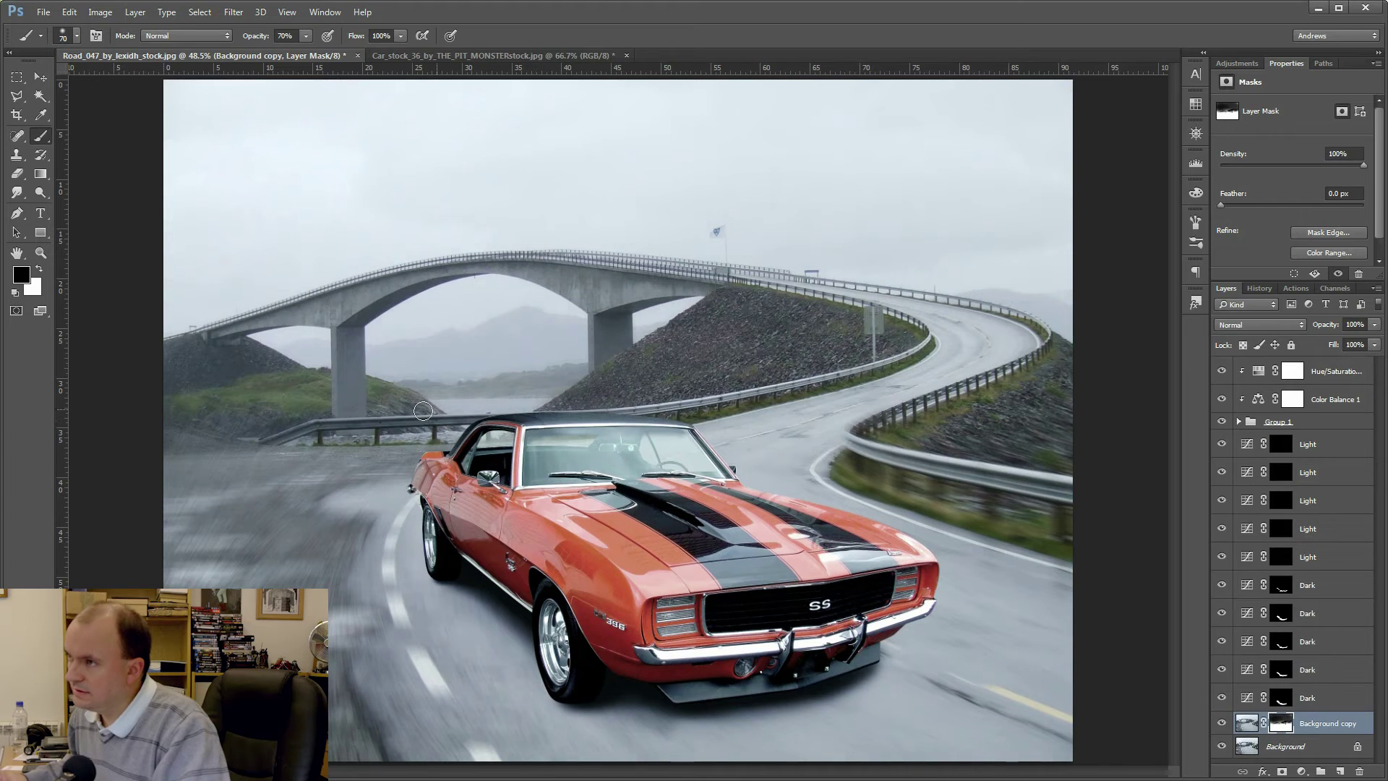
Step: Enlarge the brush to 400 and clear the blur from the road left of the car
key(bracketright)
key(bracketright)
key(bracketright)
key(bracketright)
key(bracketright)
key(bracketright)
key(bracketright)
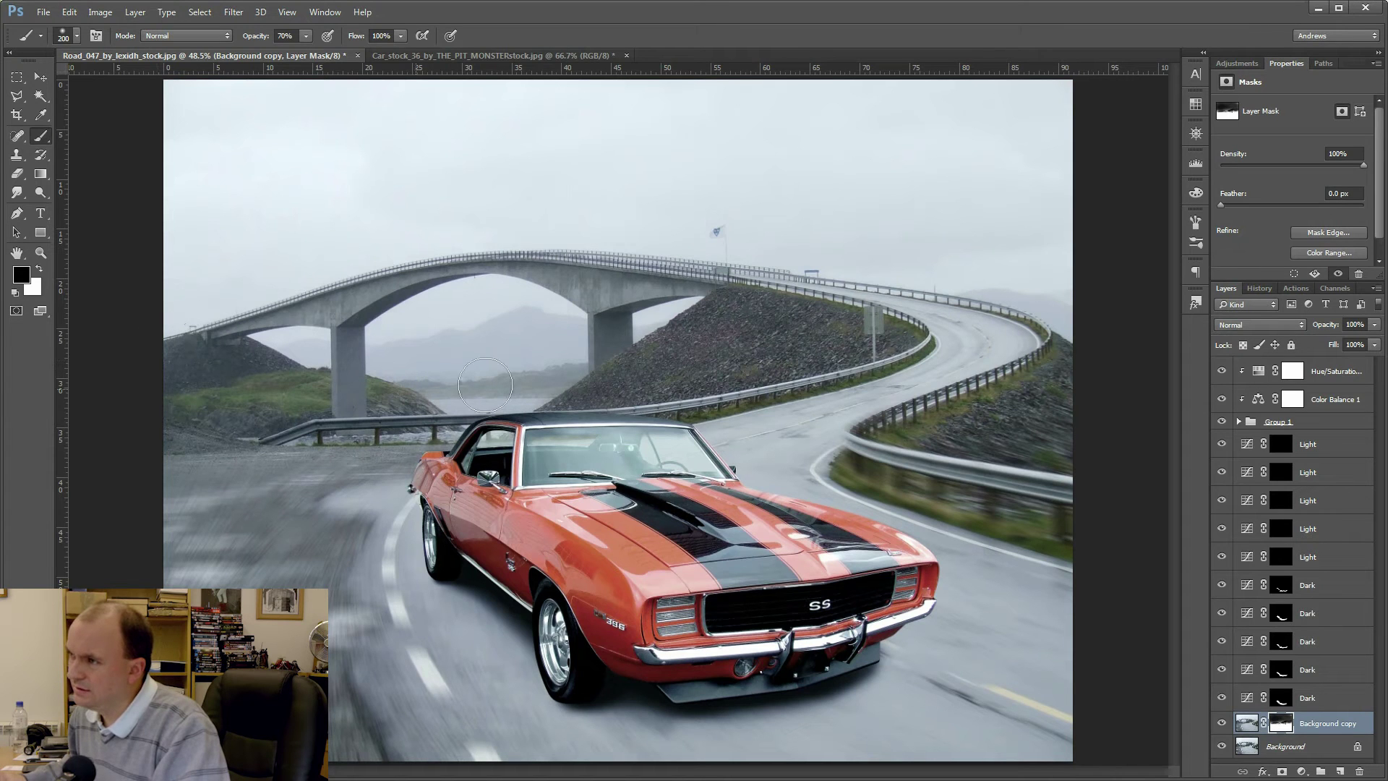
key(bracketright)
key(bracketright)
key(bracketright)
key(bracketright)
key(bracketright)
mouse_move(362, 509)
mouse_down()
mouse_move(232, 542)
mouse_move(340, 506)
mouse_move(332, 463)
mouse_move(486, 502)
mouse_up()
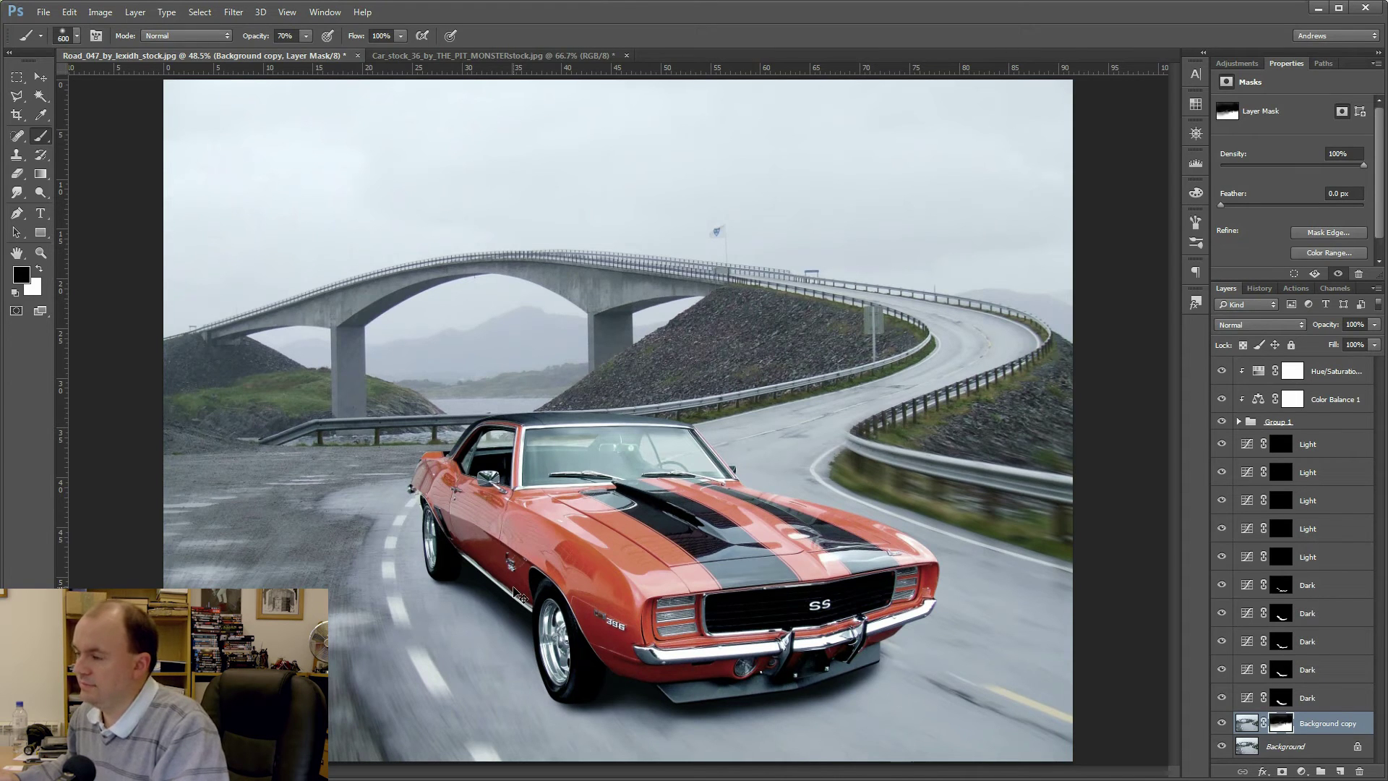
Step: Zoom the document in slightly with Ctrl++
key(ctrl+plus)
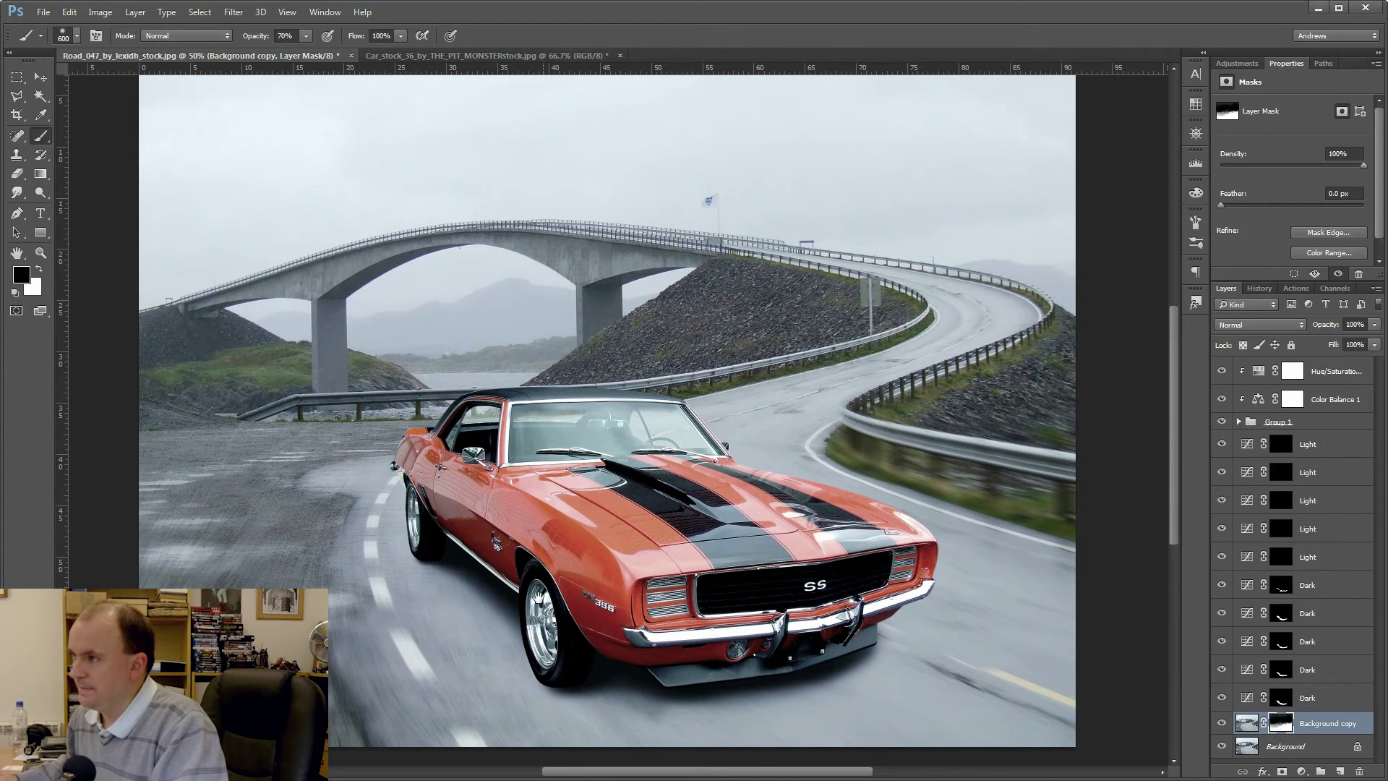
Step: Zoom to 100% on the car's front and target the Background copy image instead of its mask
key(ctrl+plus)
key(ctrl+plus)
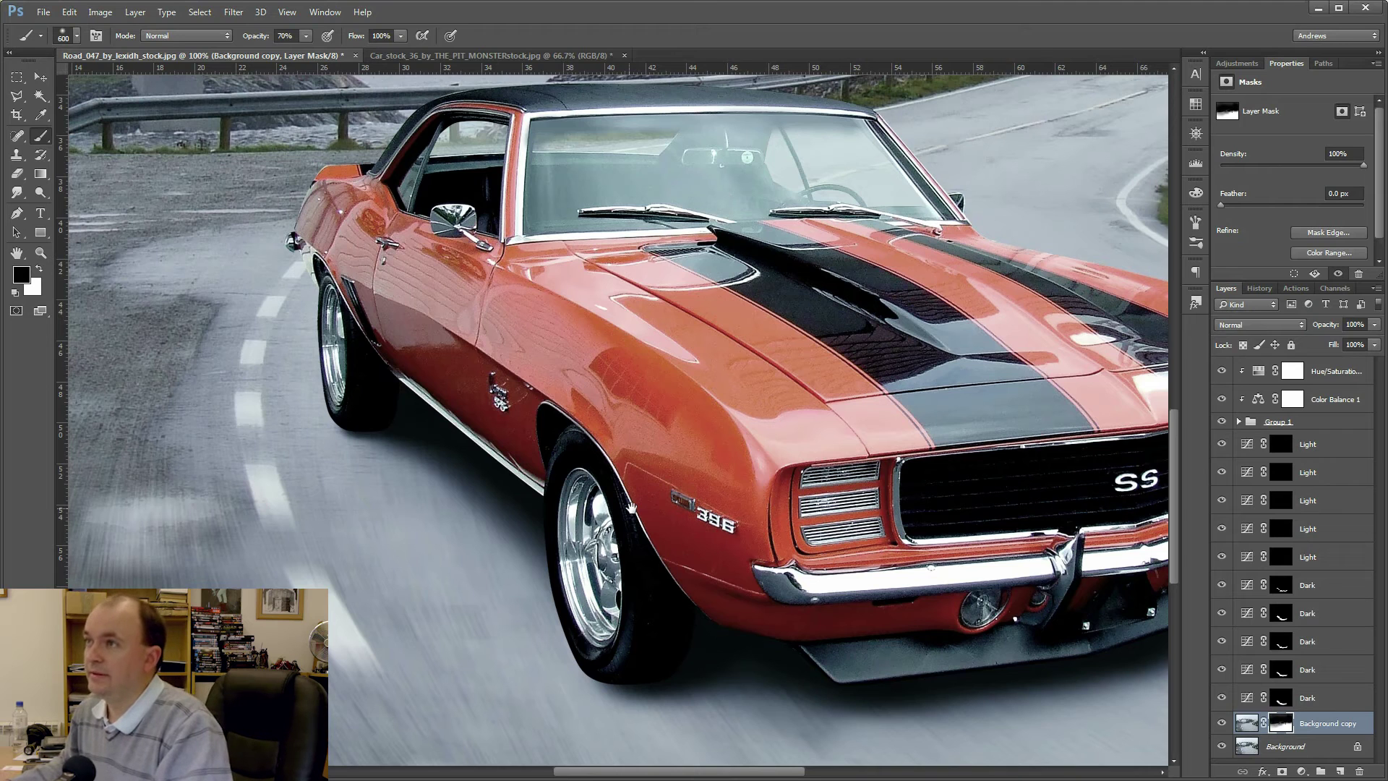
drag(631, 508, 633, 482)
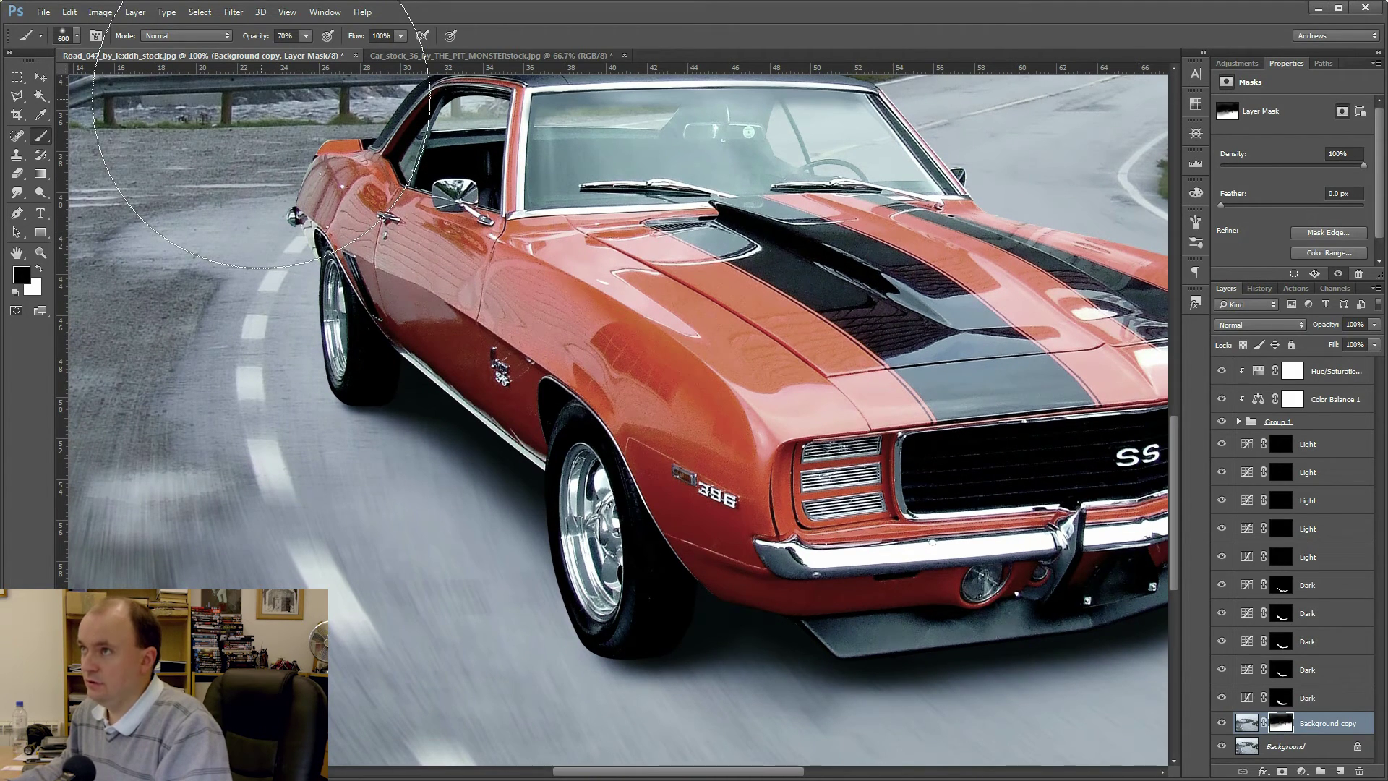
click(233, 13)
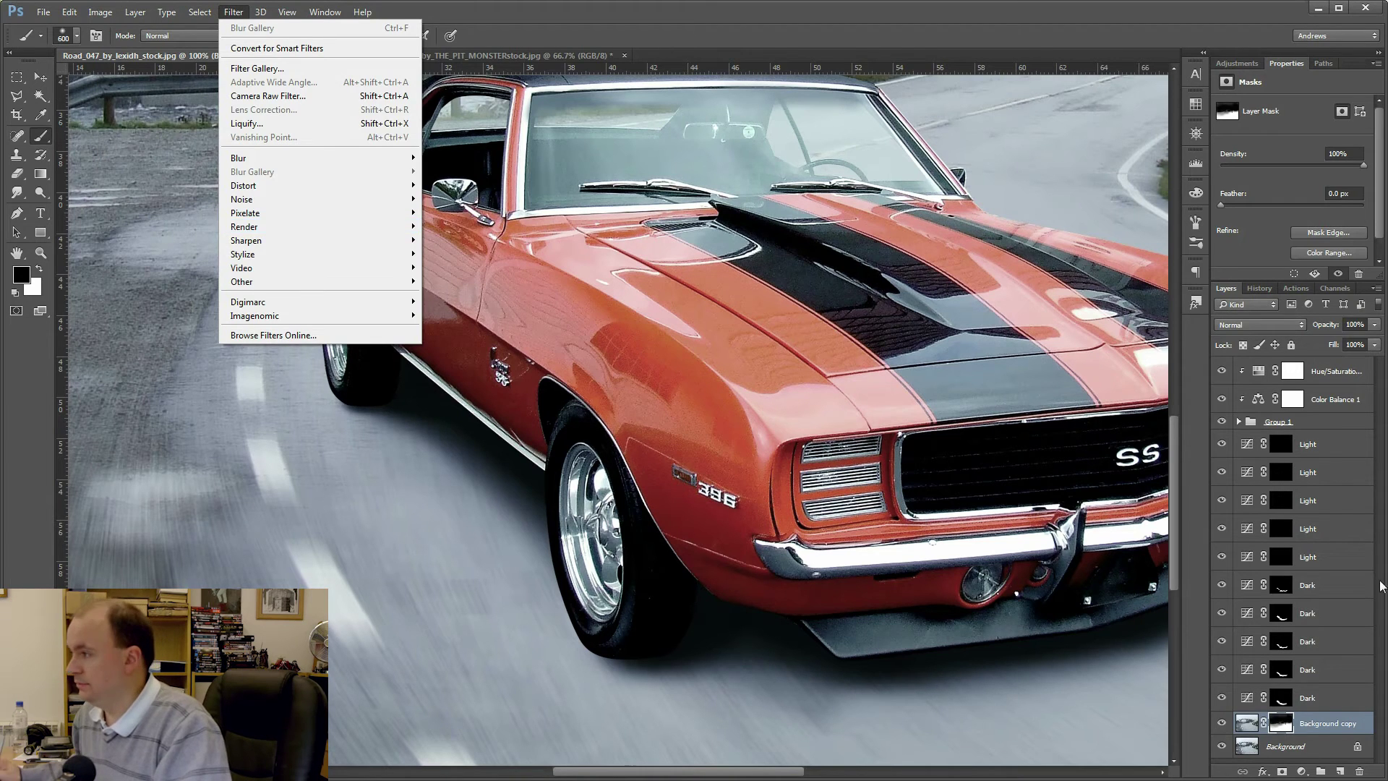
click(1341, 723)
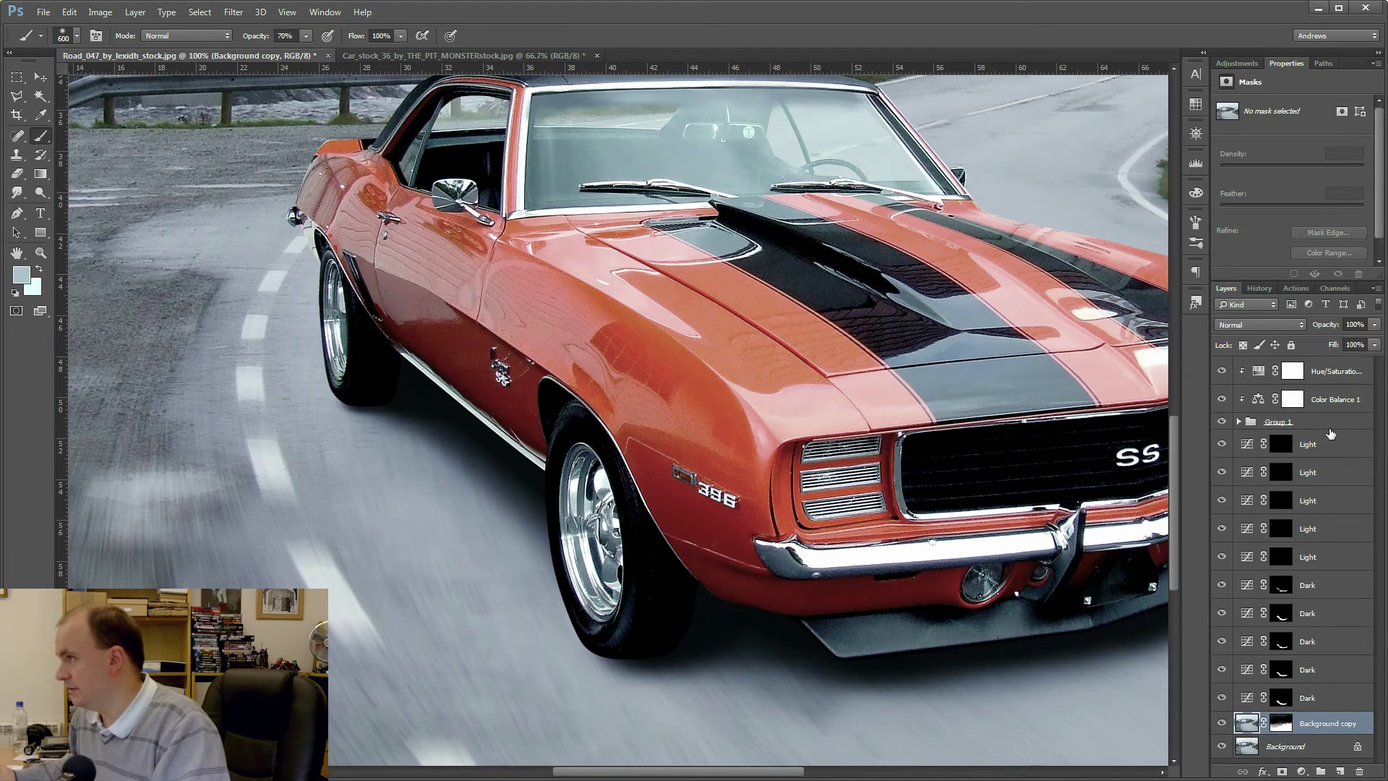
Step: Duplicate Layer 1 in Group 1 as Layer 1 copy and hide the original Layer 1
click(1238, 421)
click(1278, 490)
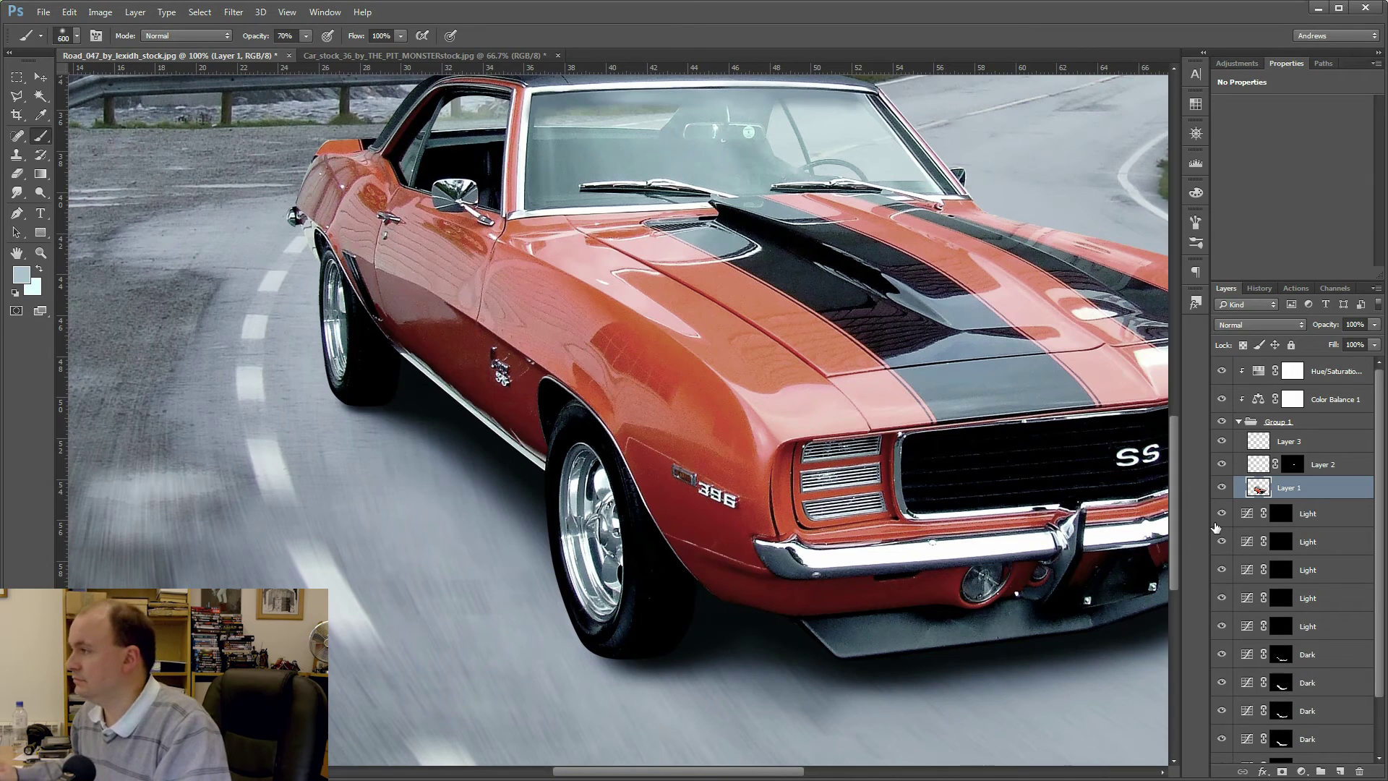
drag(1302, 492, 1339, 771)
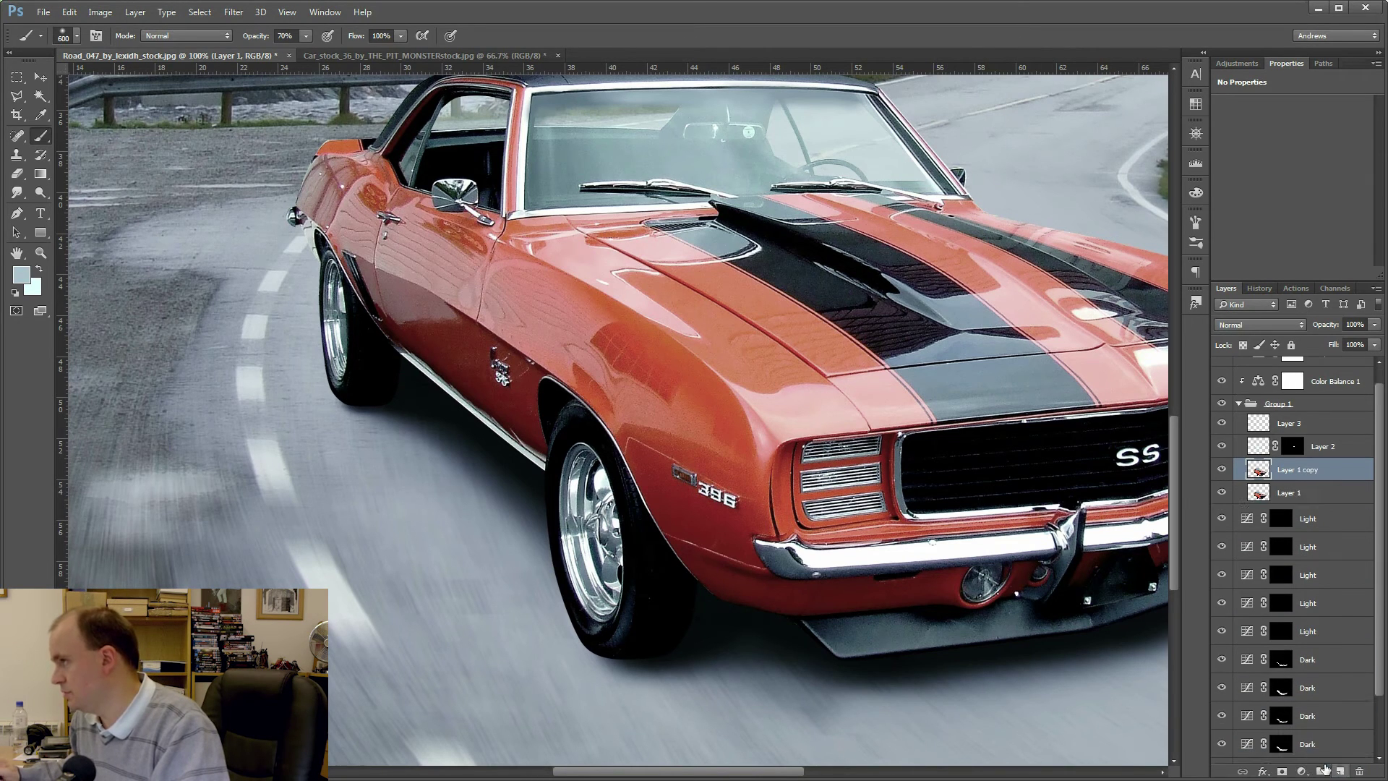
click(1221, 492)
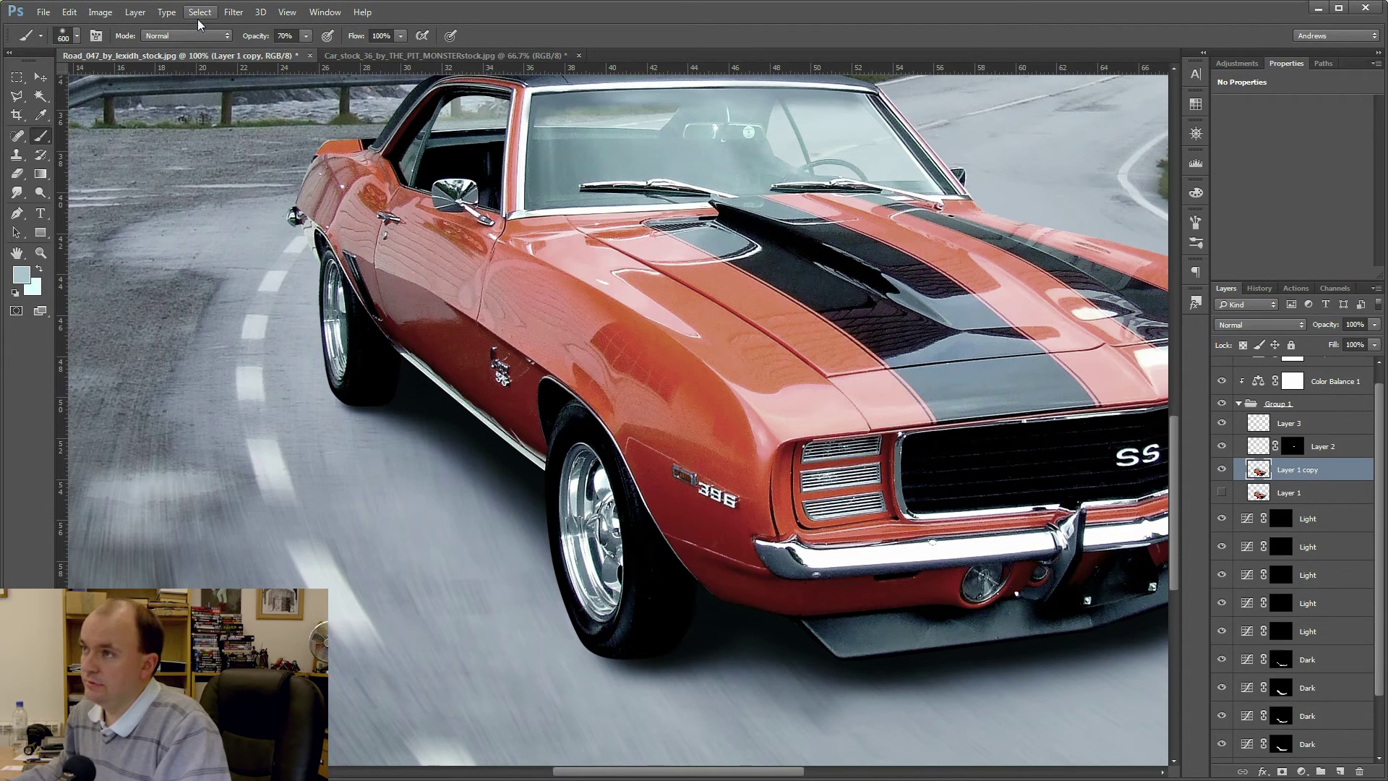
click(233, 12)
Step: Apply a 15° Spin Blur to Layer 1 copy, fitted and rotated over the front wheel
mouse_move(264, 157)
click(189, 225)
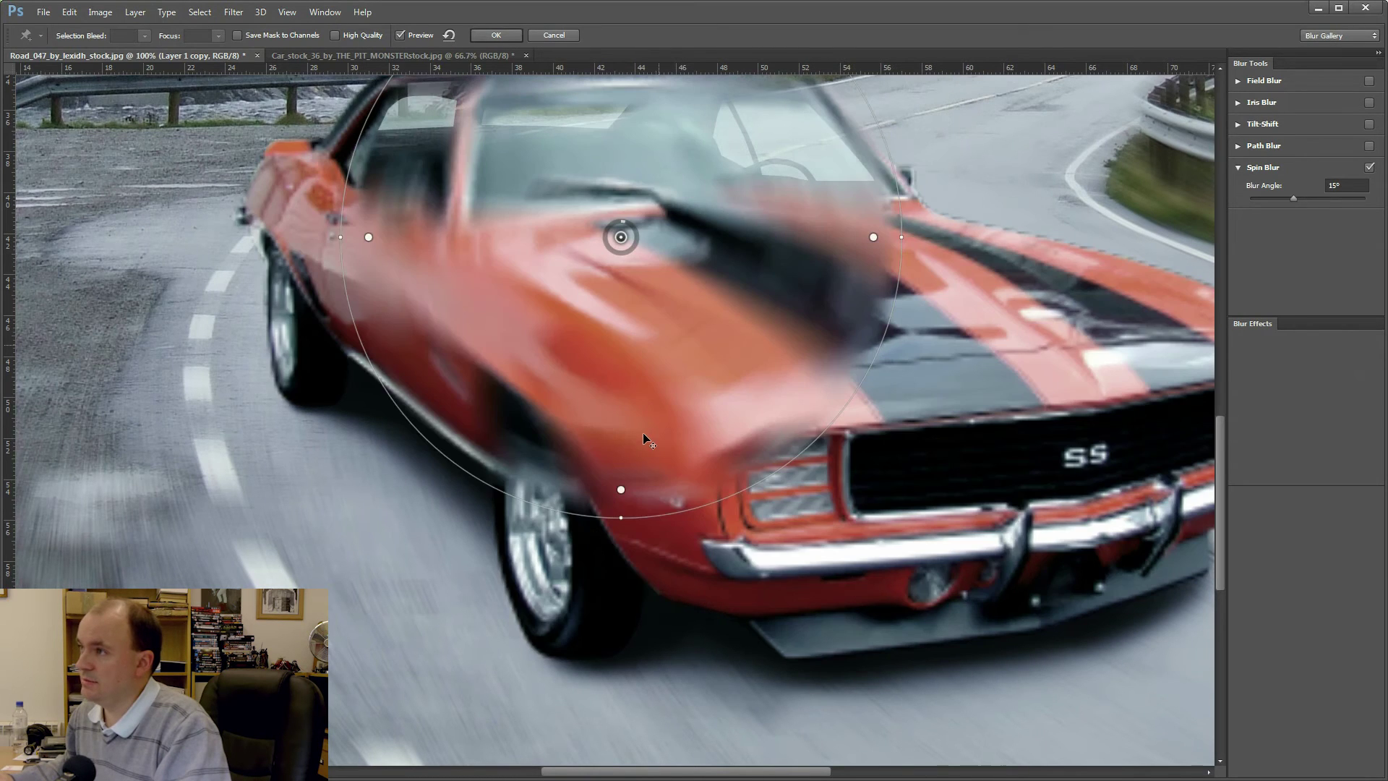
drag(621, 237, 552, 521)
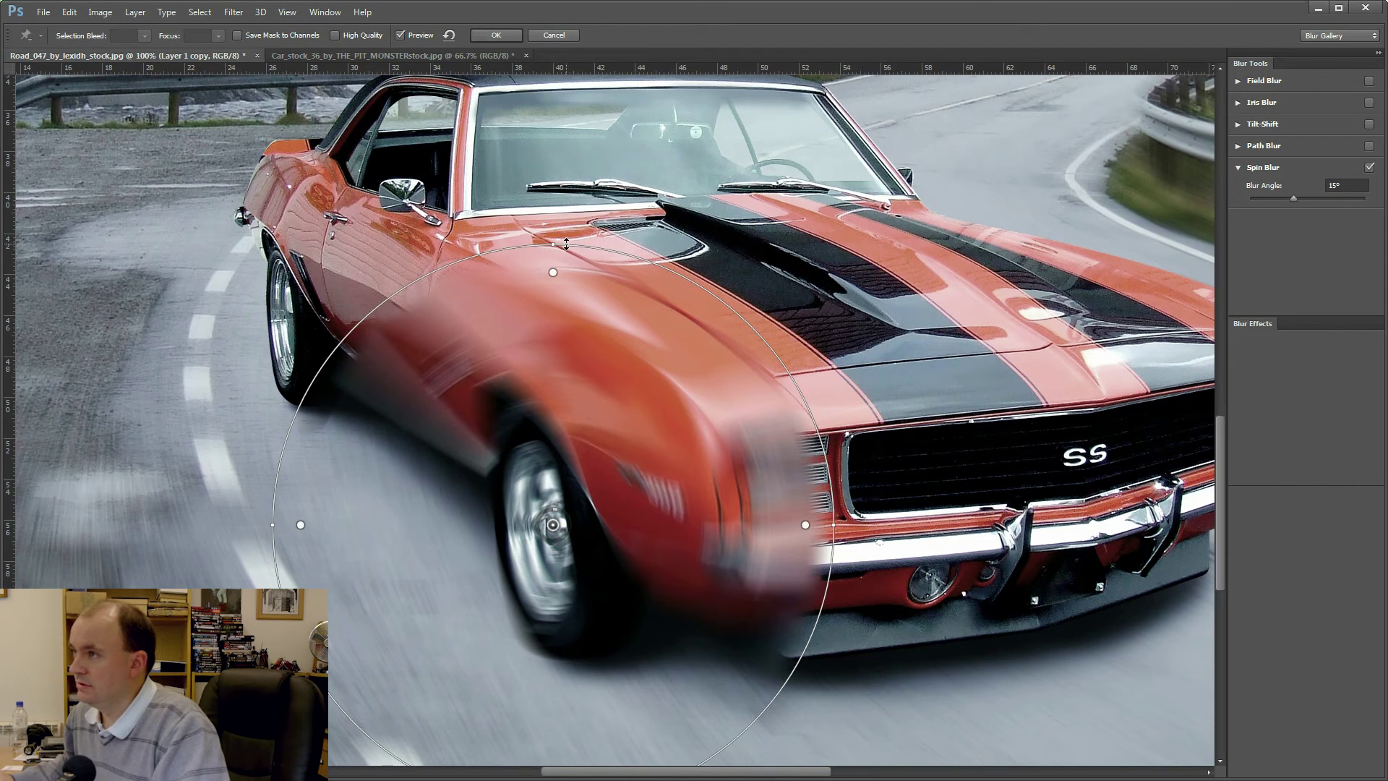
drag(566, 244, 571, 398)
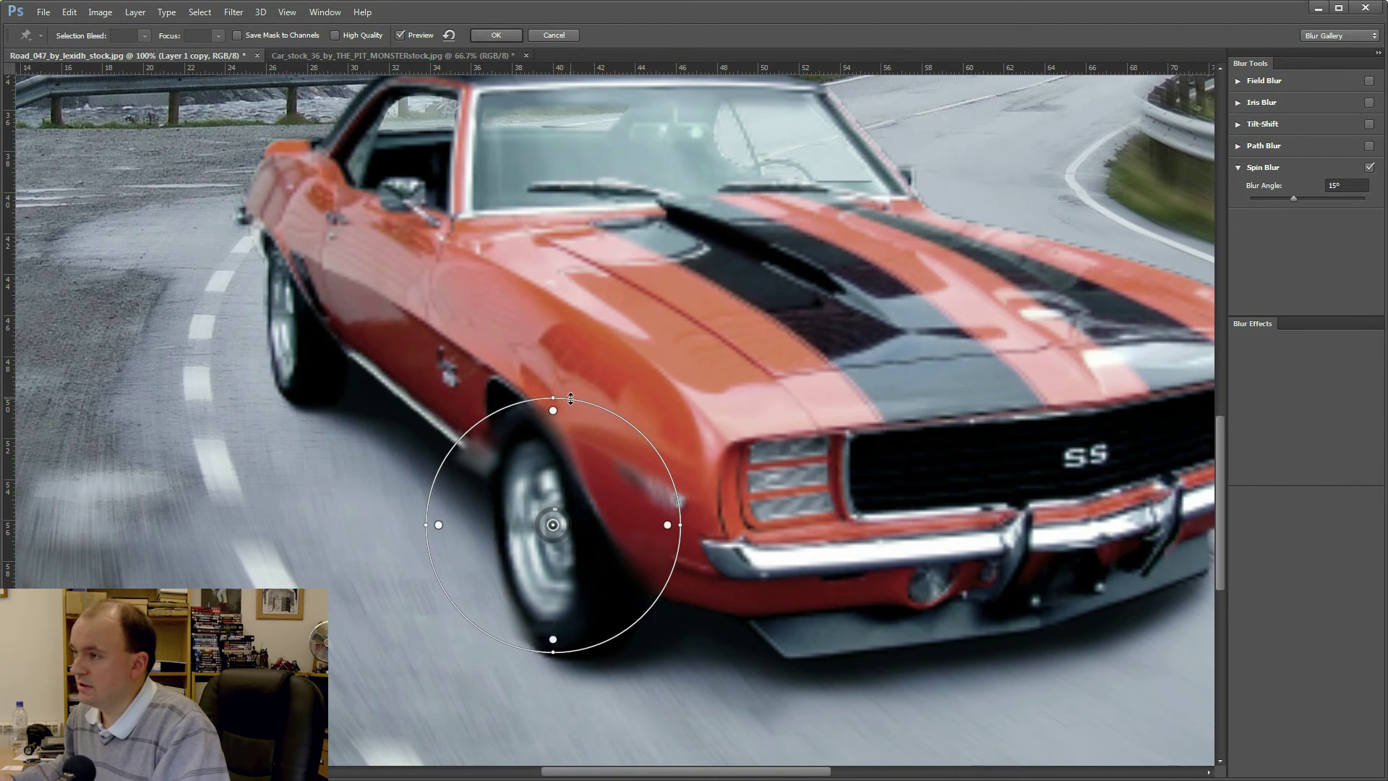
drag(571, 398, 572, 396)
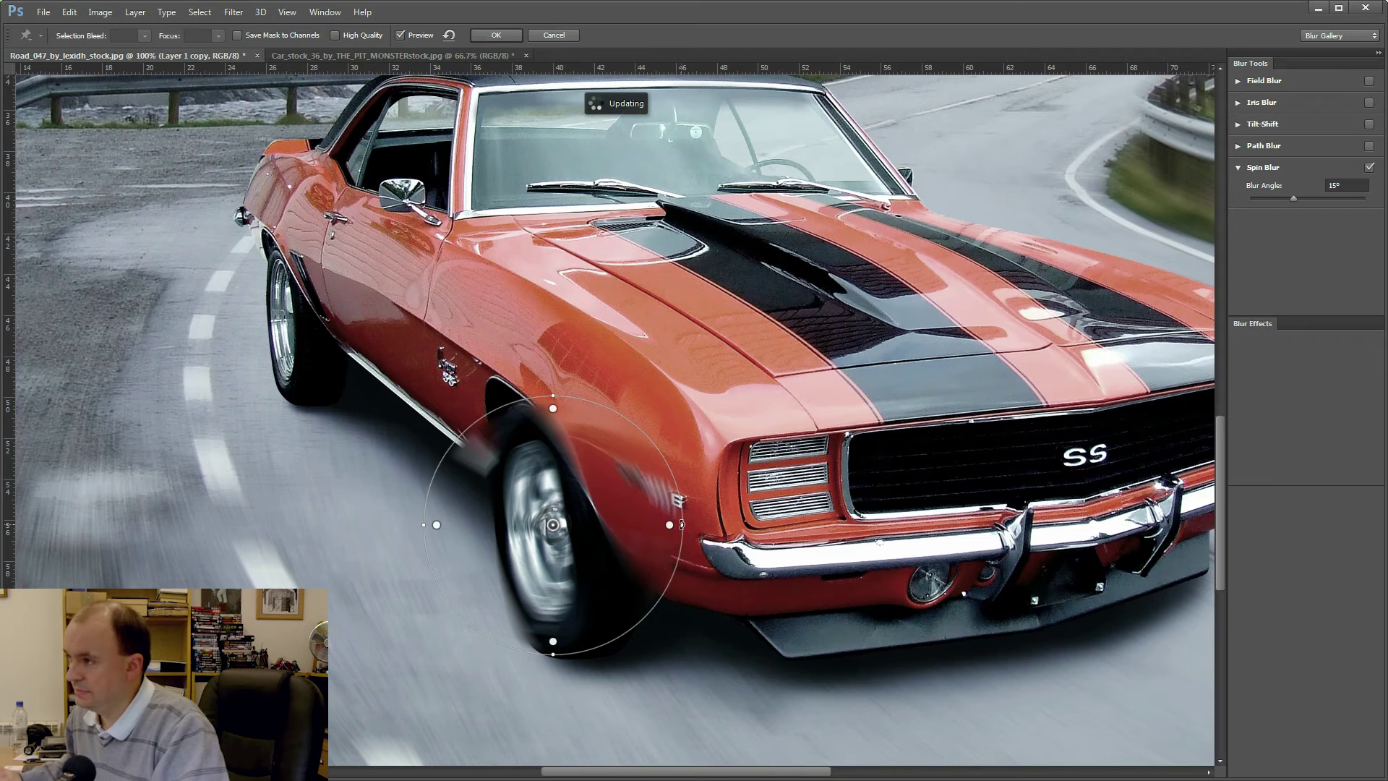
drag(681, 524, 611, 521)
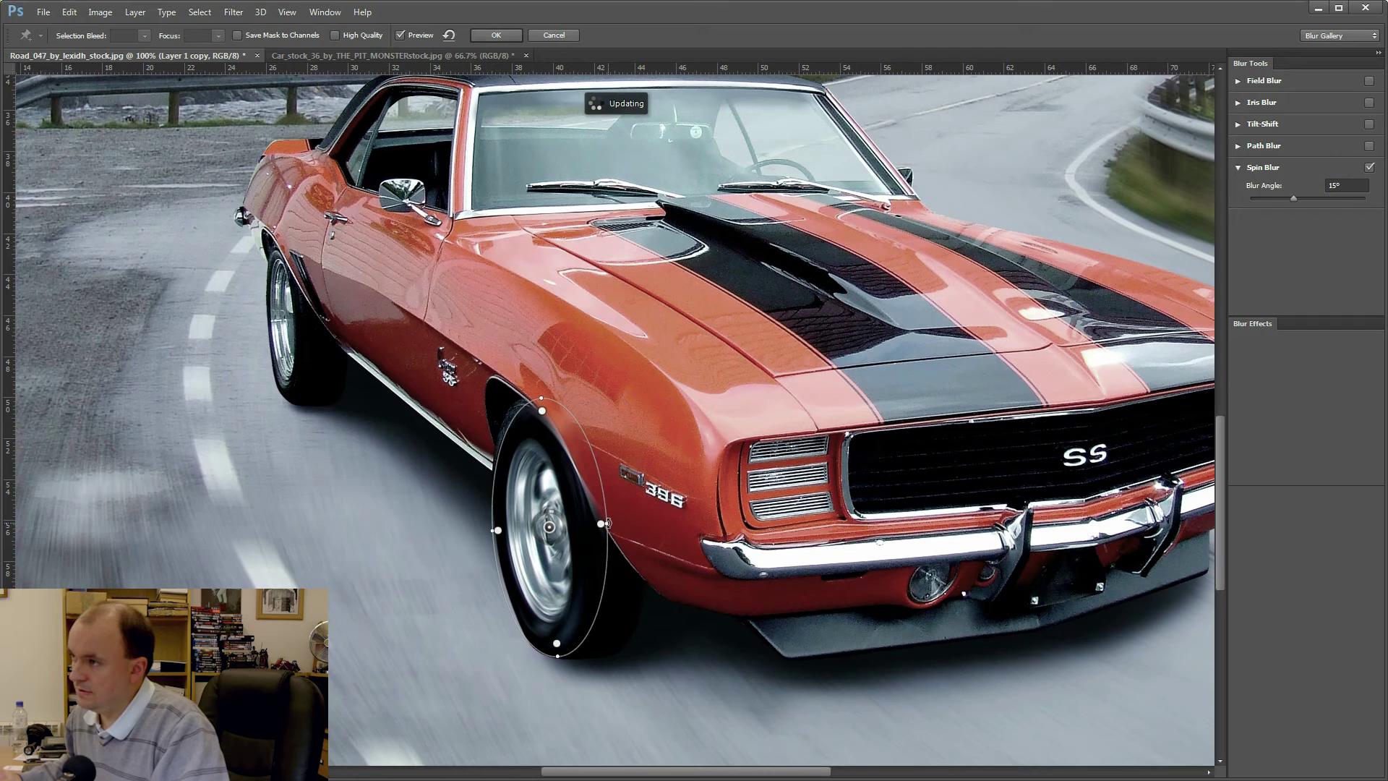
drag(607, 523, 605, 520)
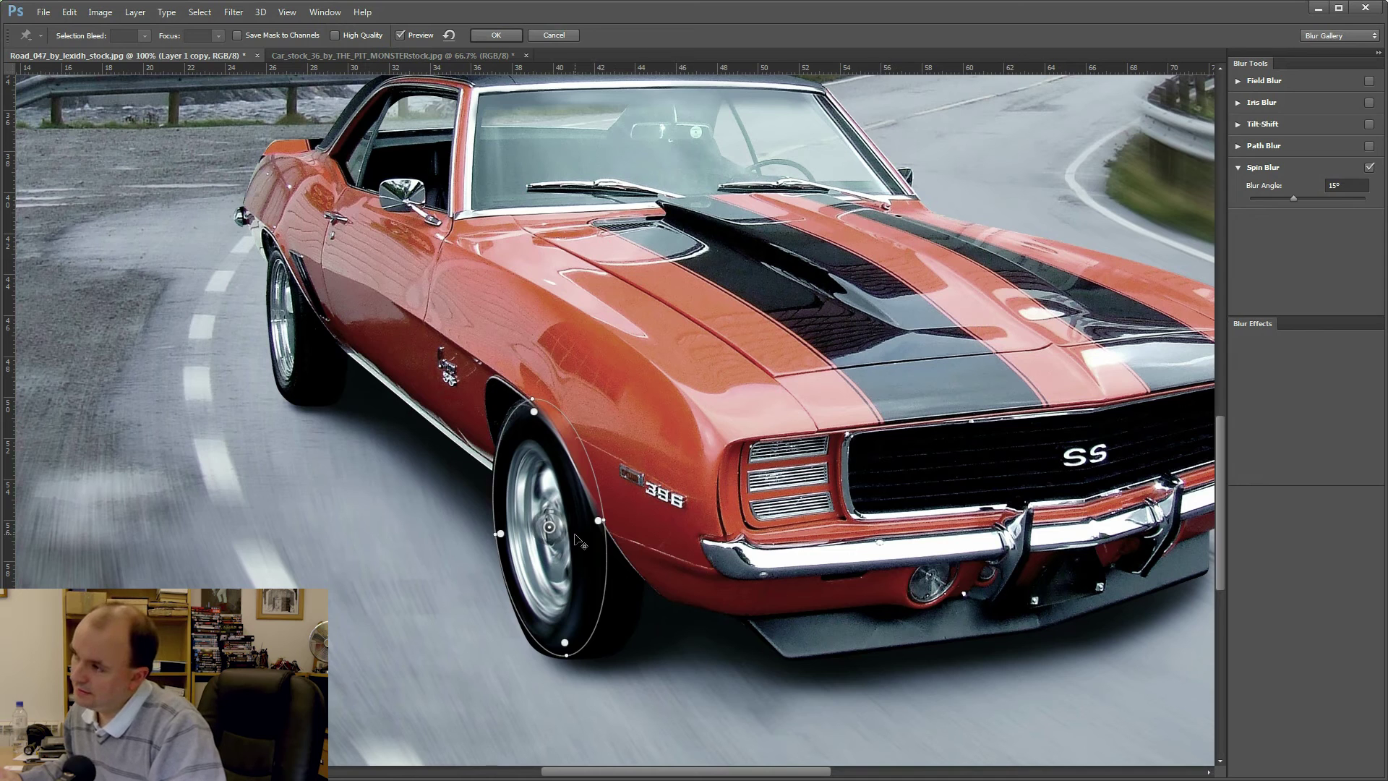
drag(581, 535, 578, 537)
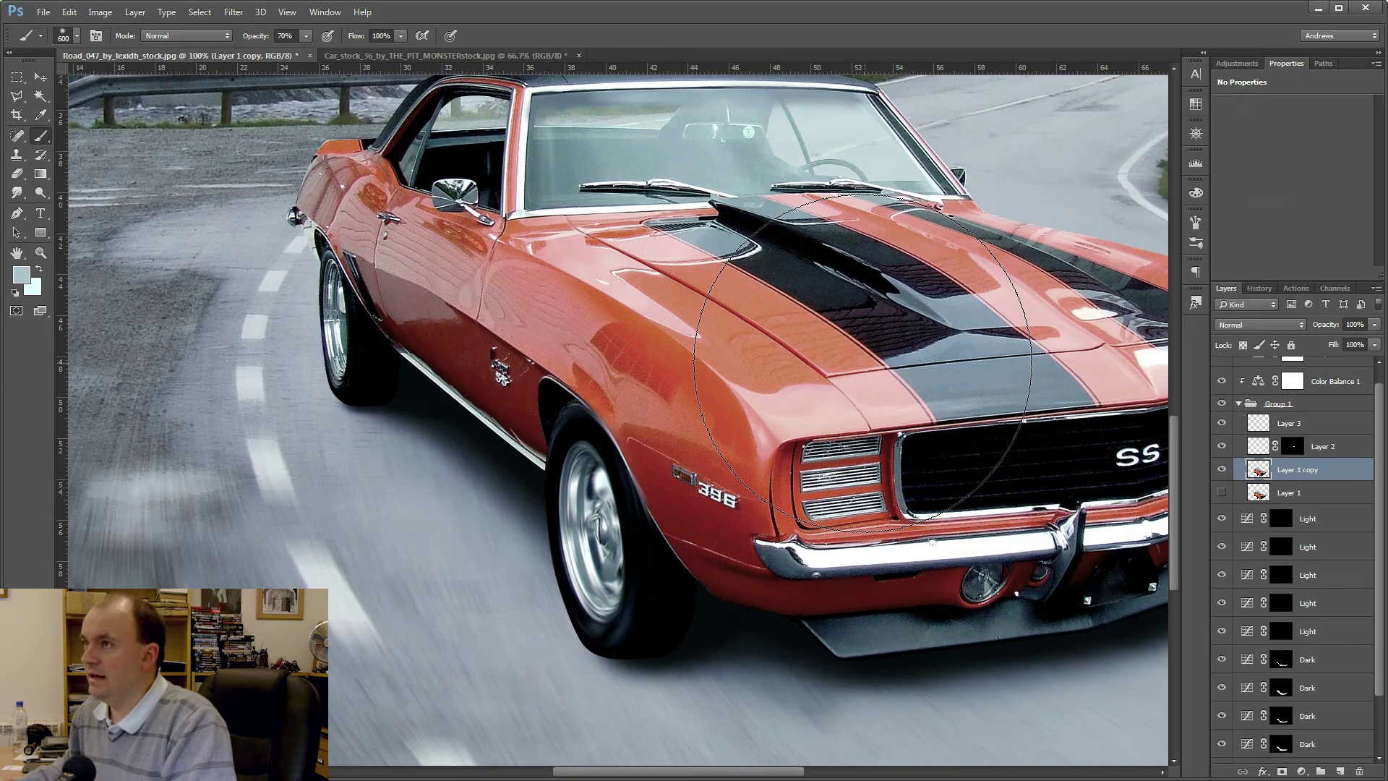
Step: Start a second Spin Blur and fit its ellipse around the car's rear wheel
click(234, 12)
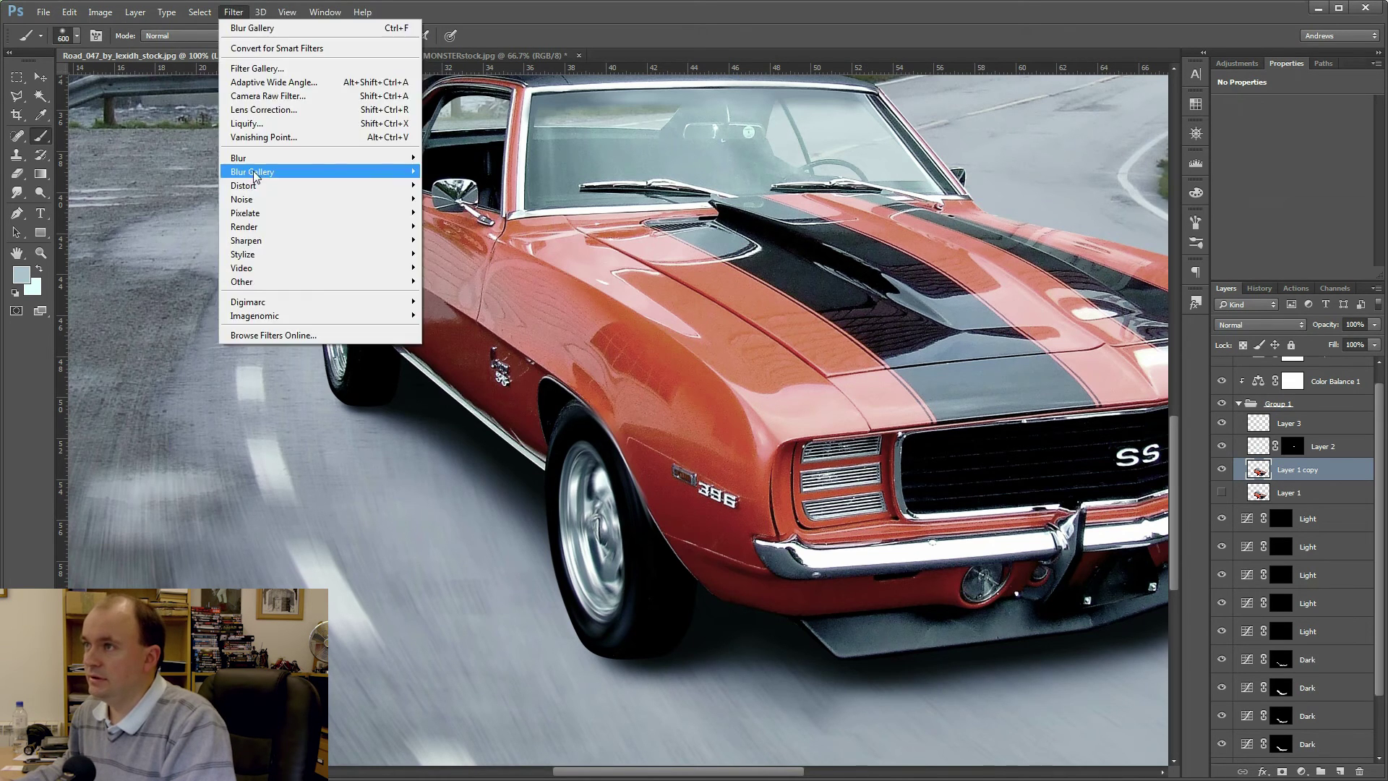
mouse_move(236, 174)
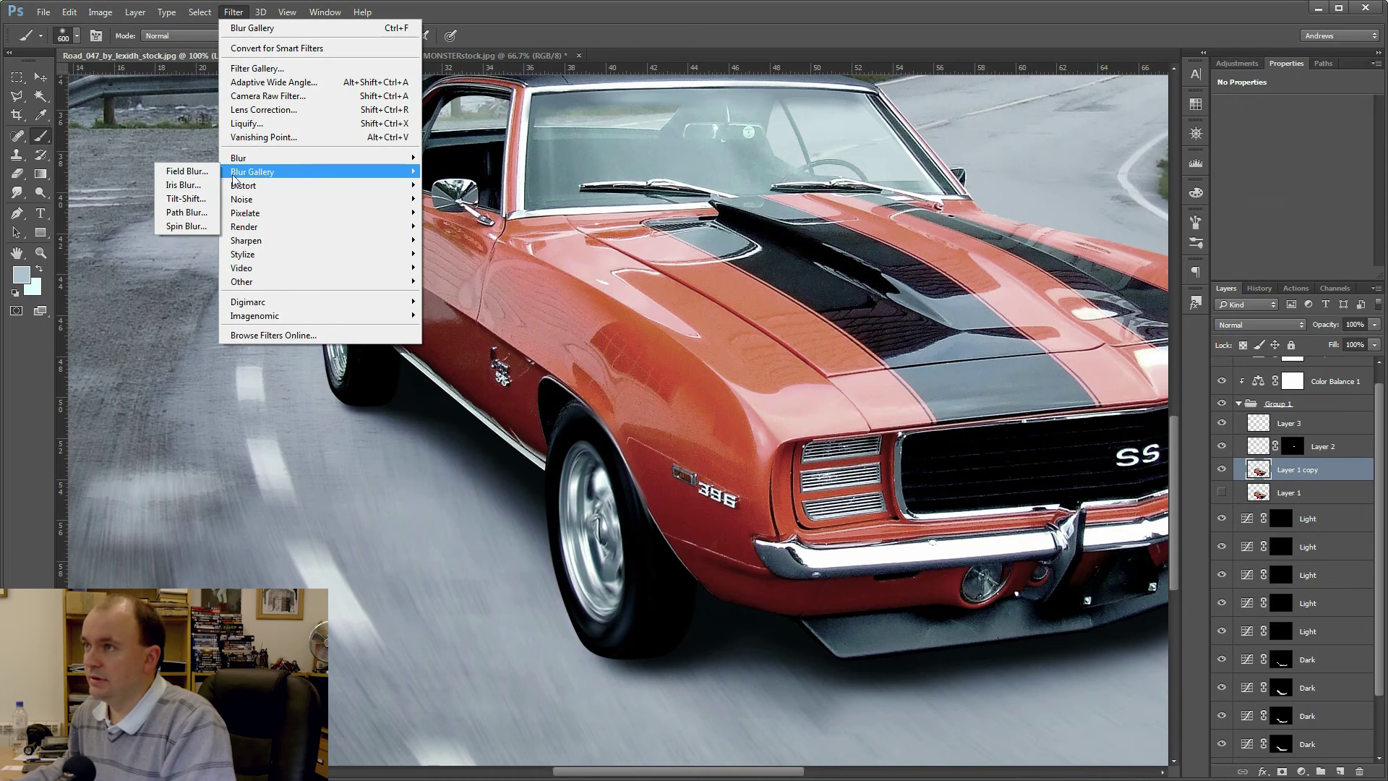
click(192, 228)
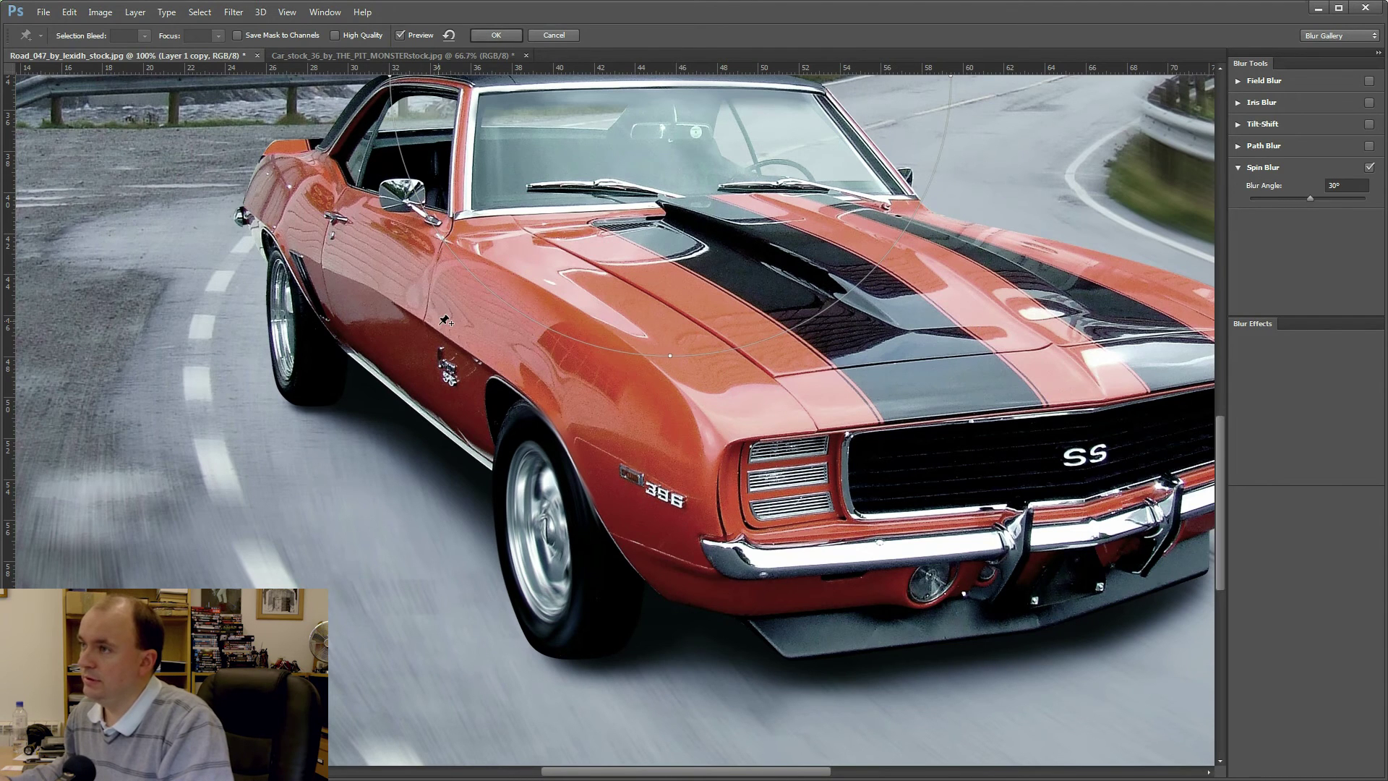
click(564, 149)
drag(564, 149, 286, 315)
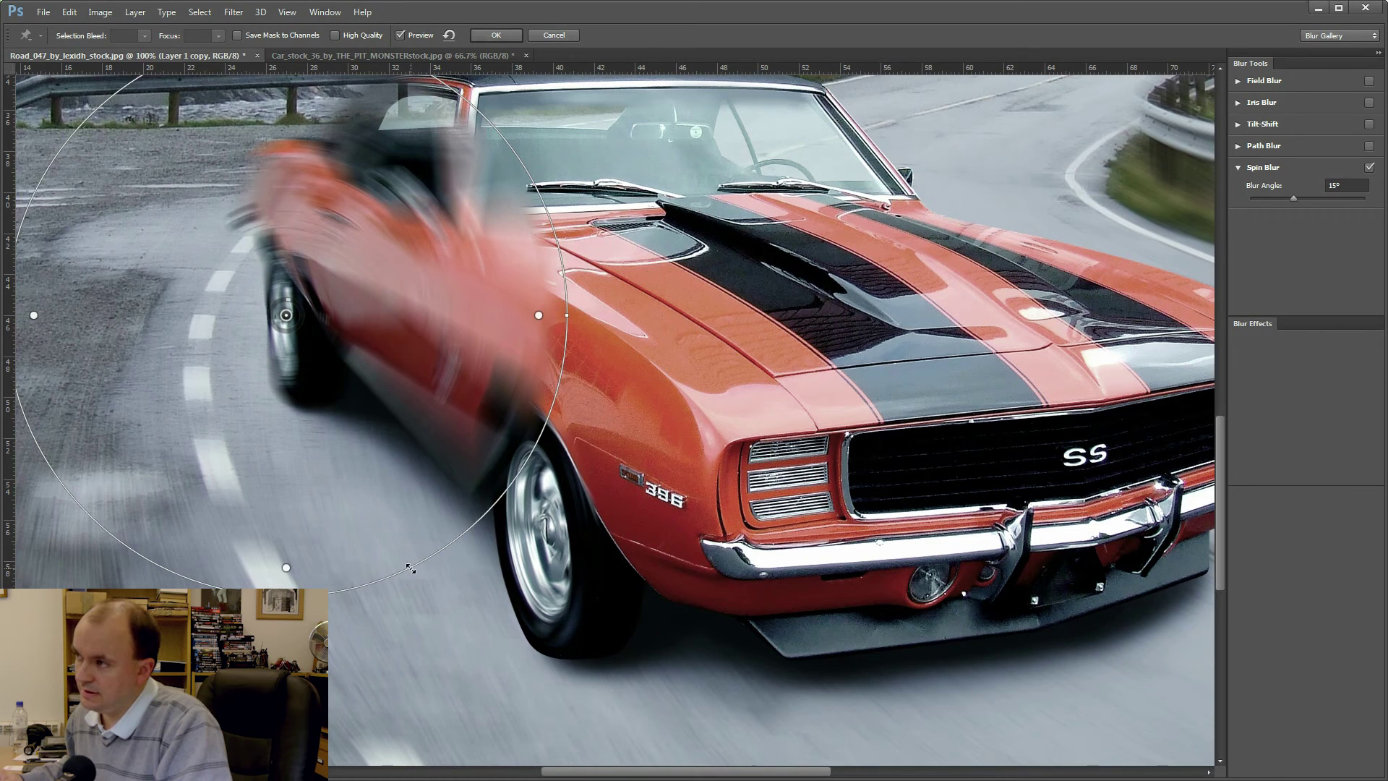
drag(457, 539, 413, 504)
drag(340, 459, 319, 395)
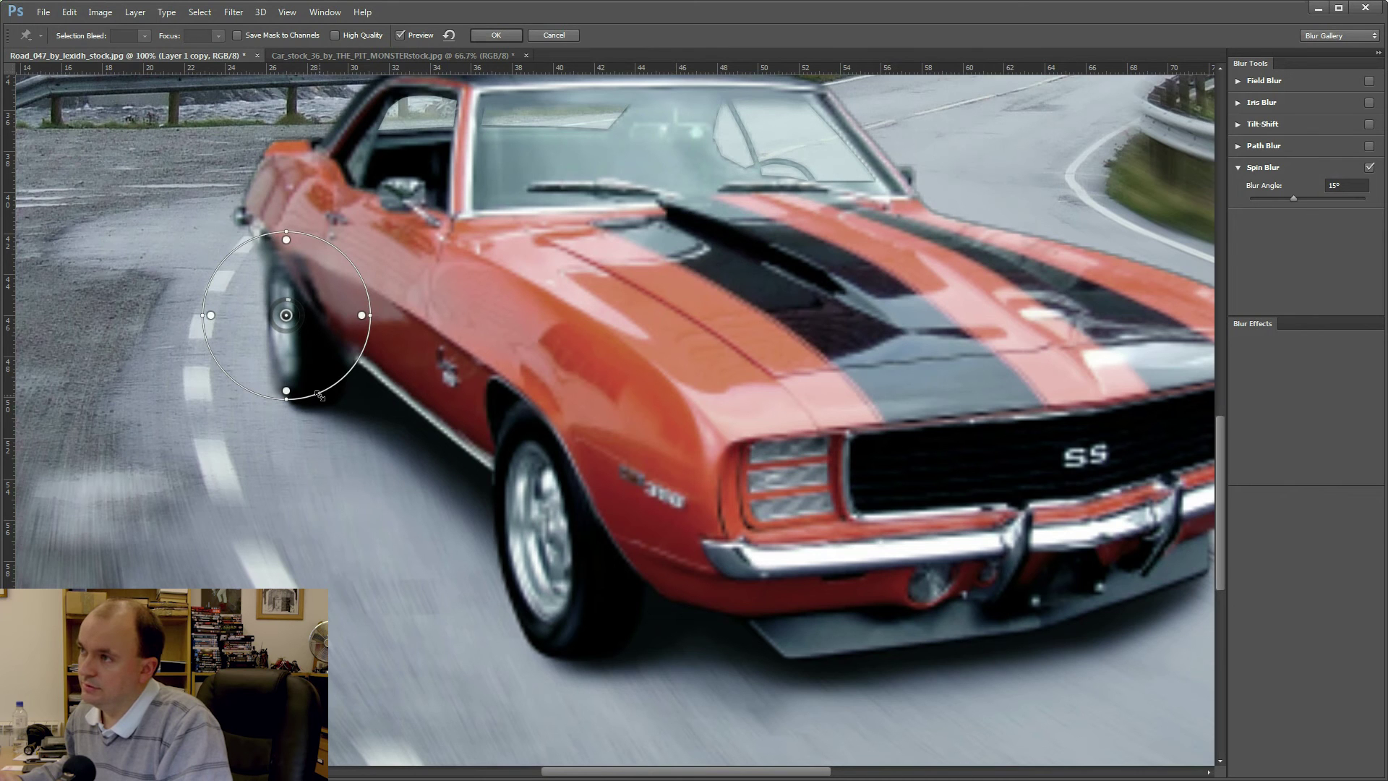
drag(318, 395, 320, 398)
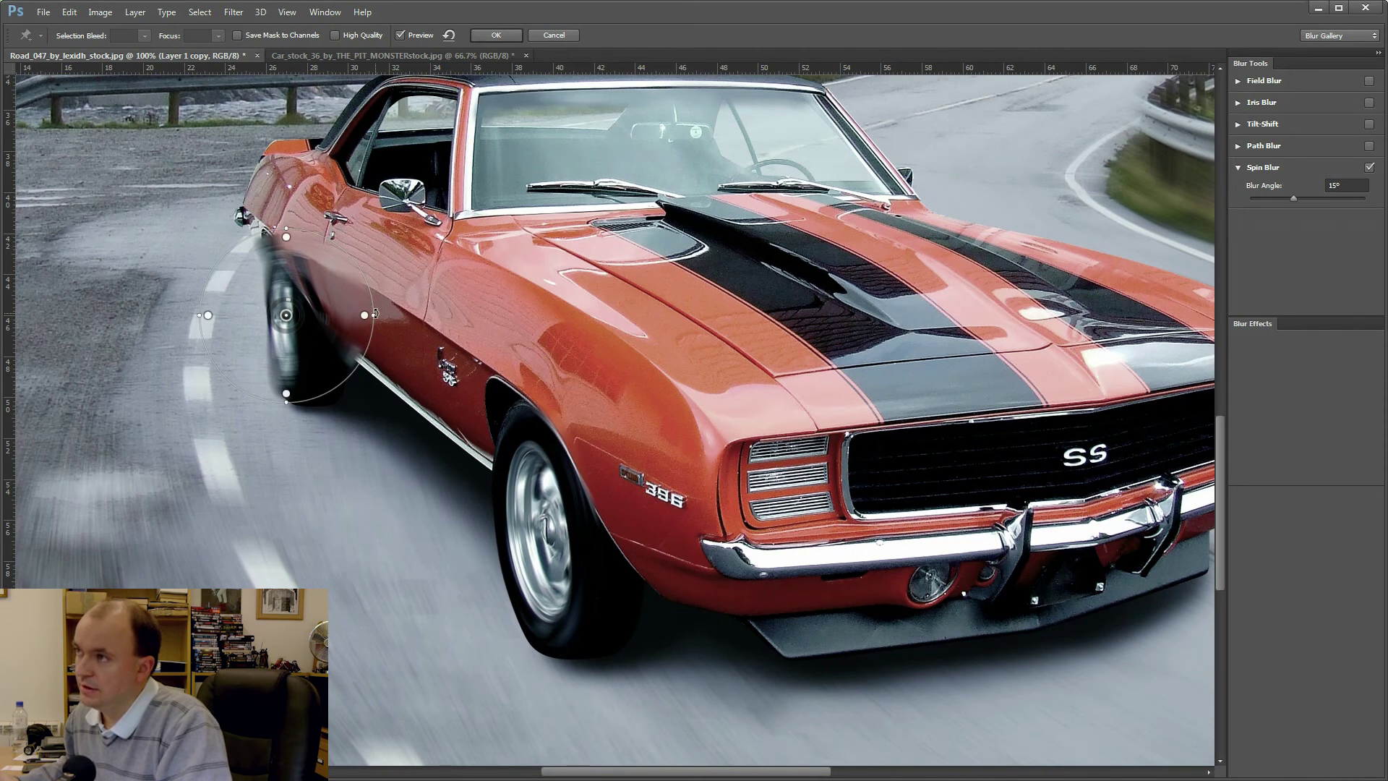
drag(374, 314, 306, 316)
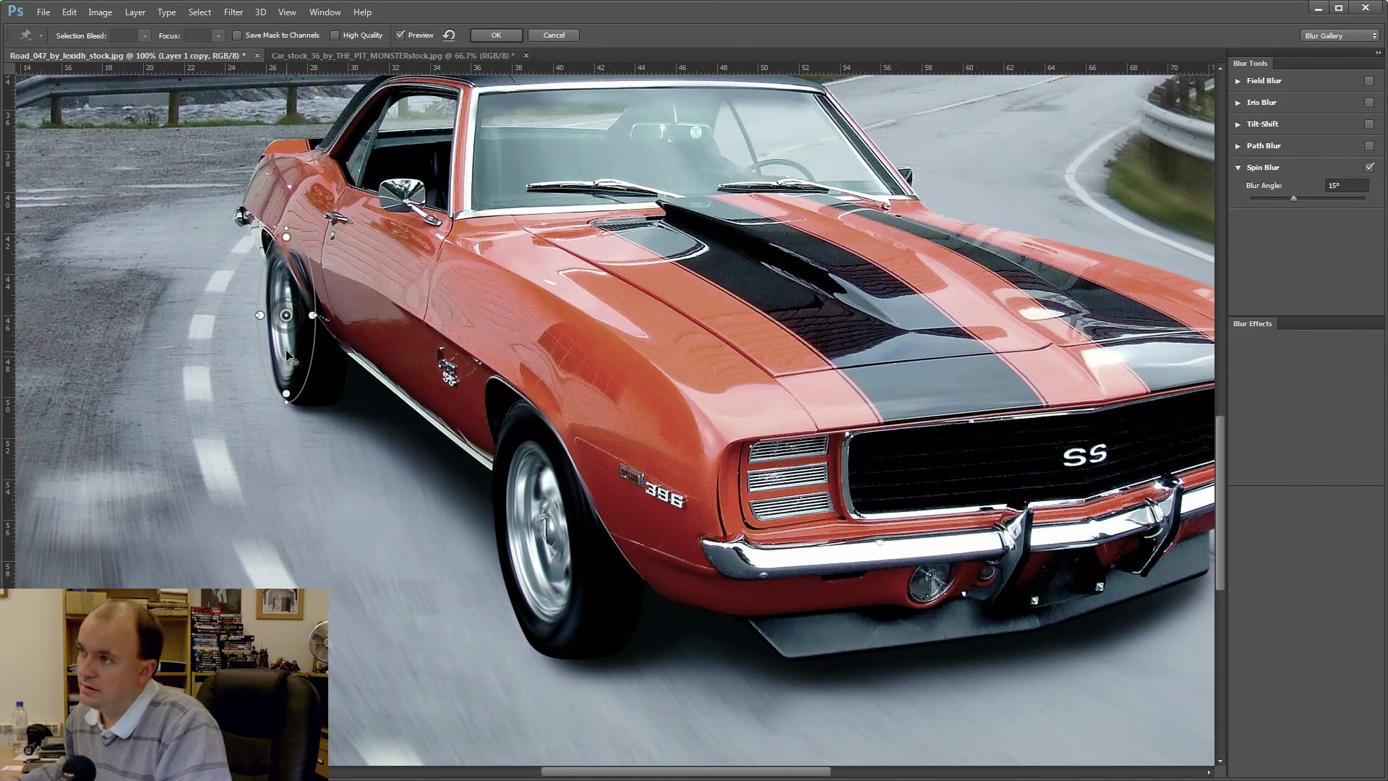
Step: Reshape and tilt the spin blur ellipse to match the rear wheel's outline
drag(313, 315, 315, 313)
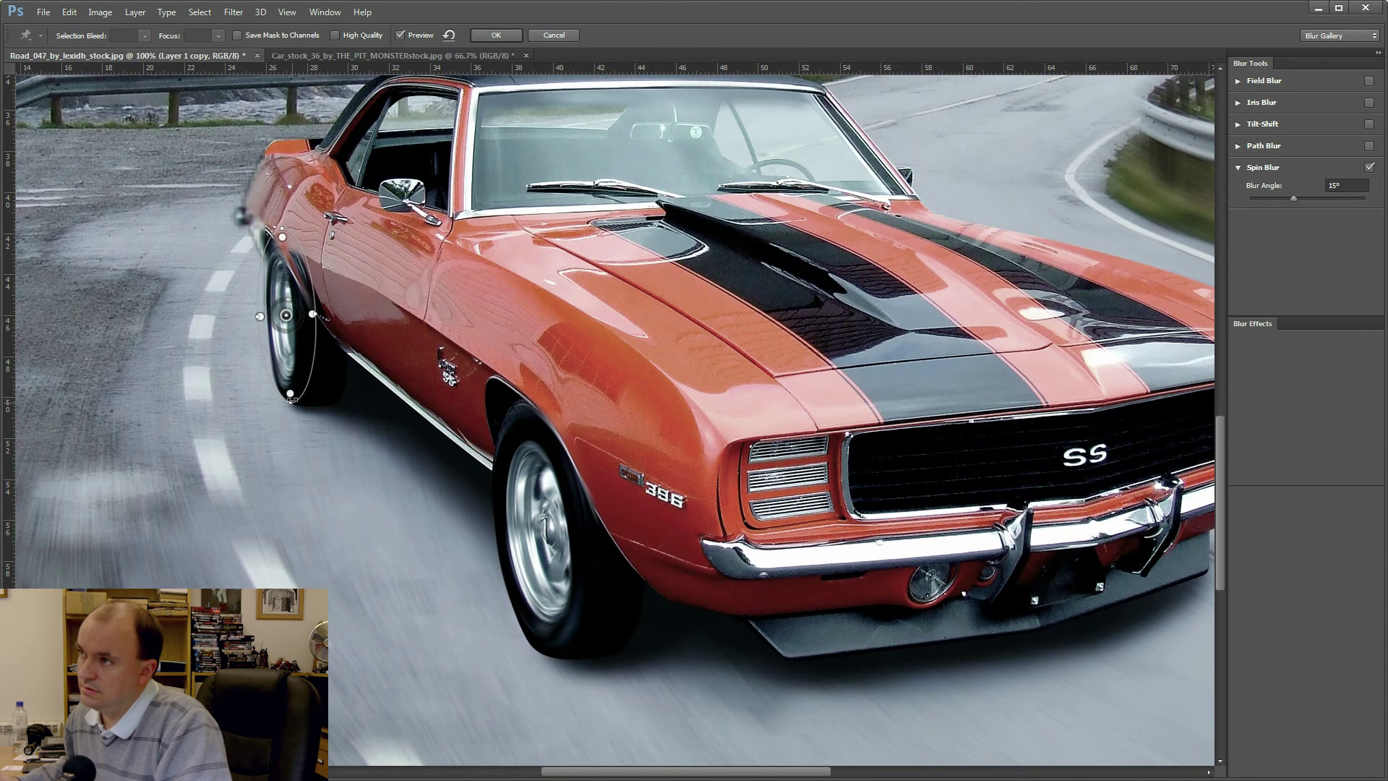
drag(290, 398, 290, 394)
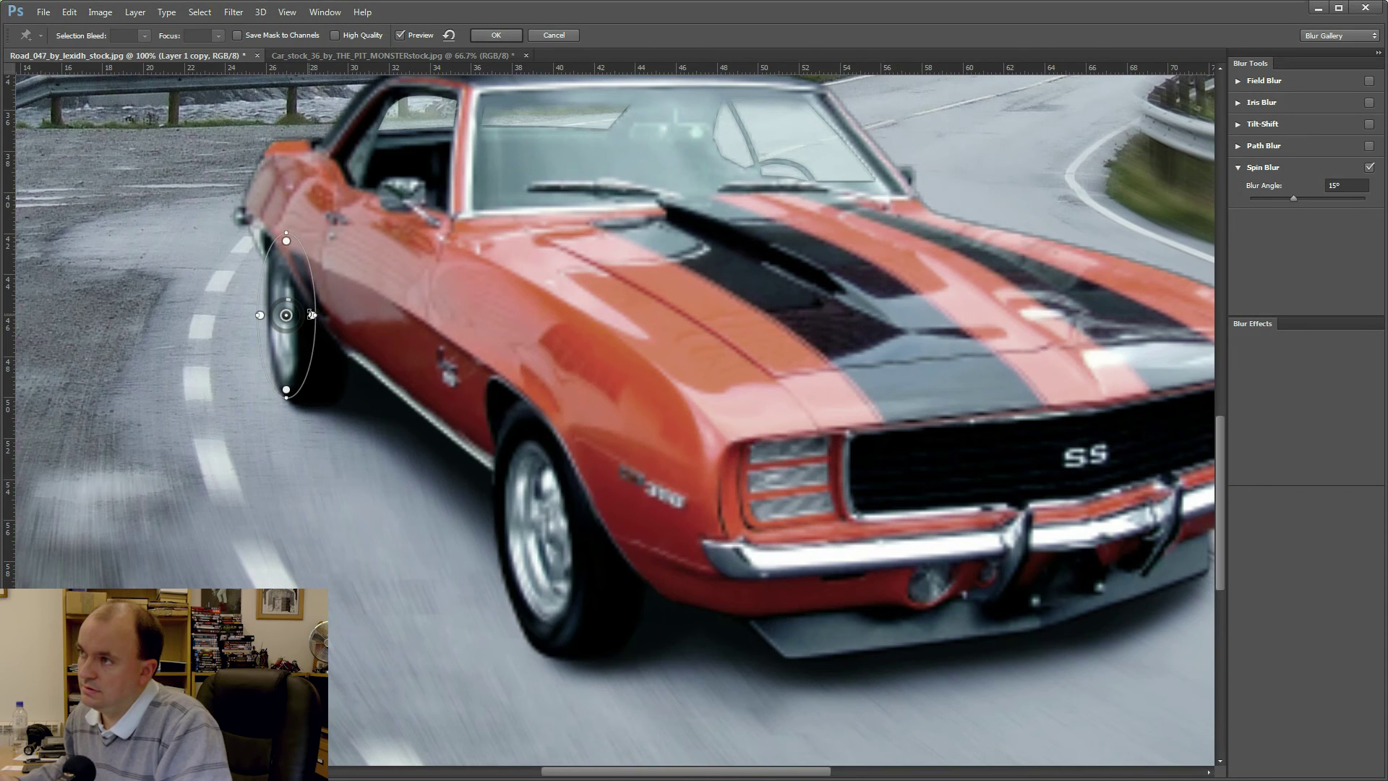
drag(312, 314, 313, 316)
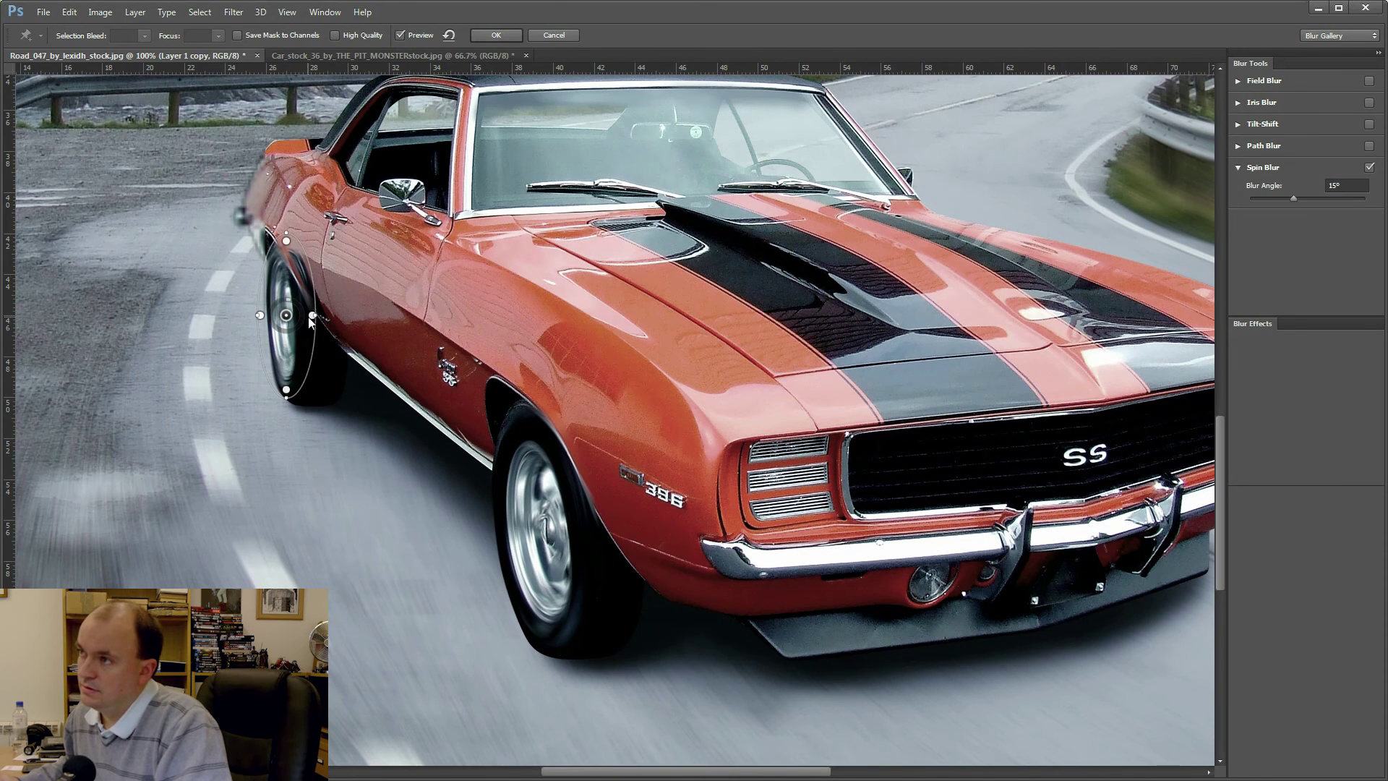
drag(308, 317, 309, 313)
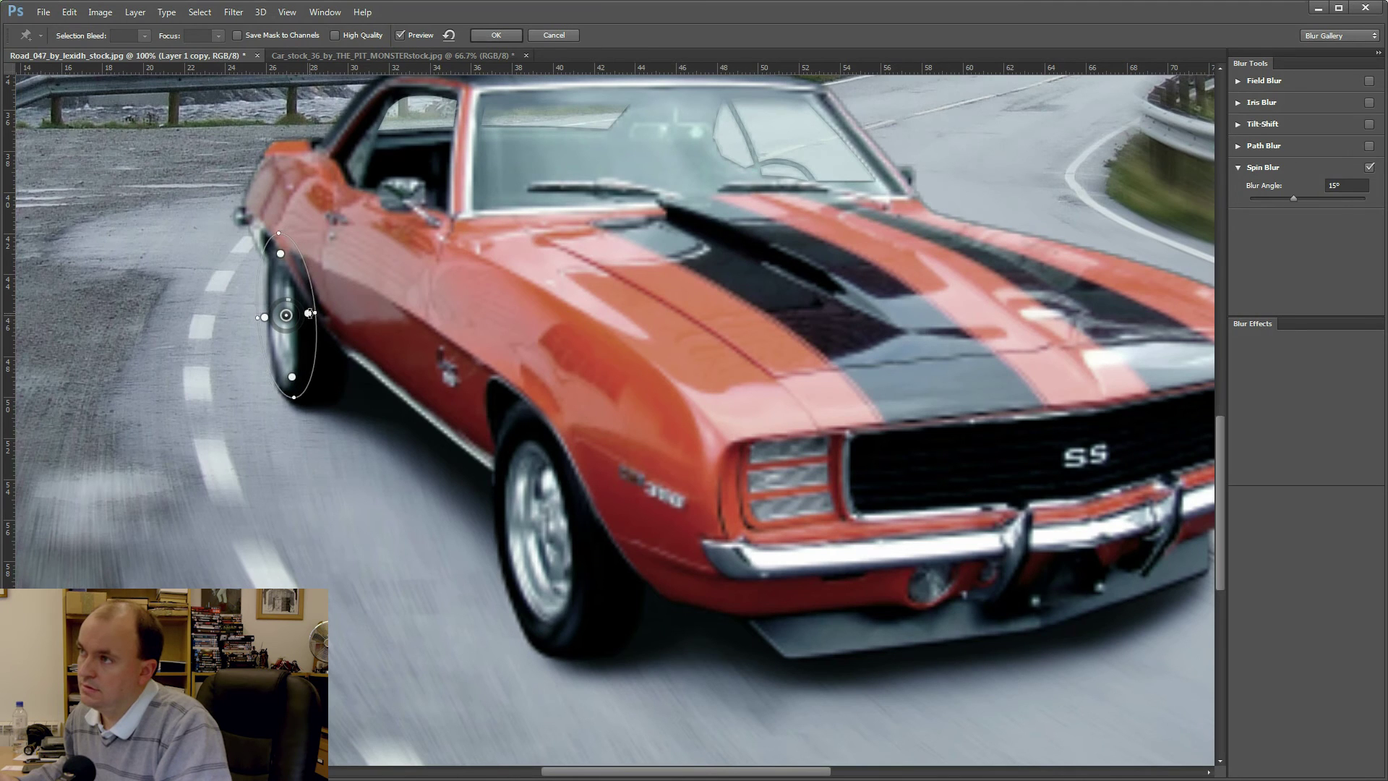
drag(279, 234, 285, 228)
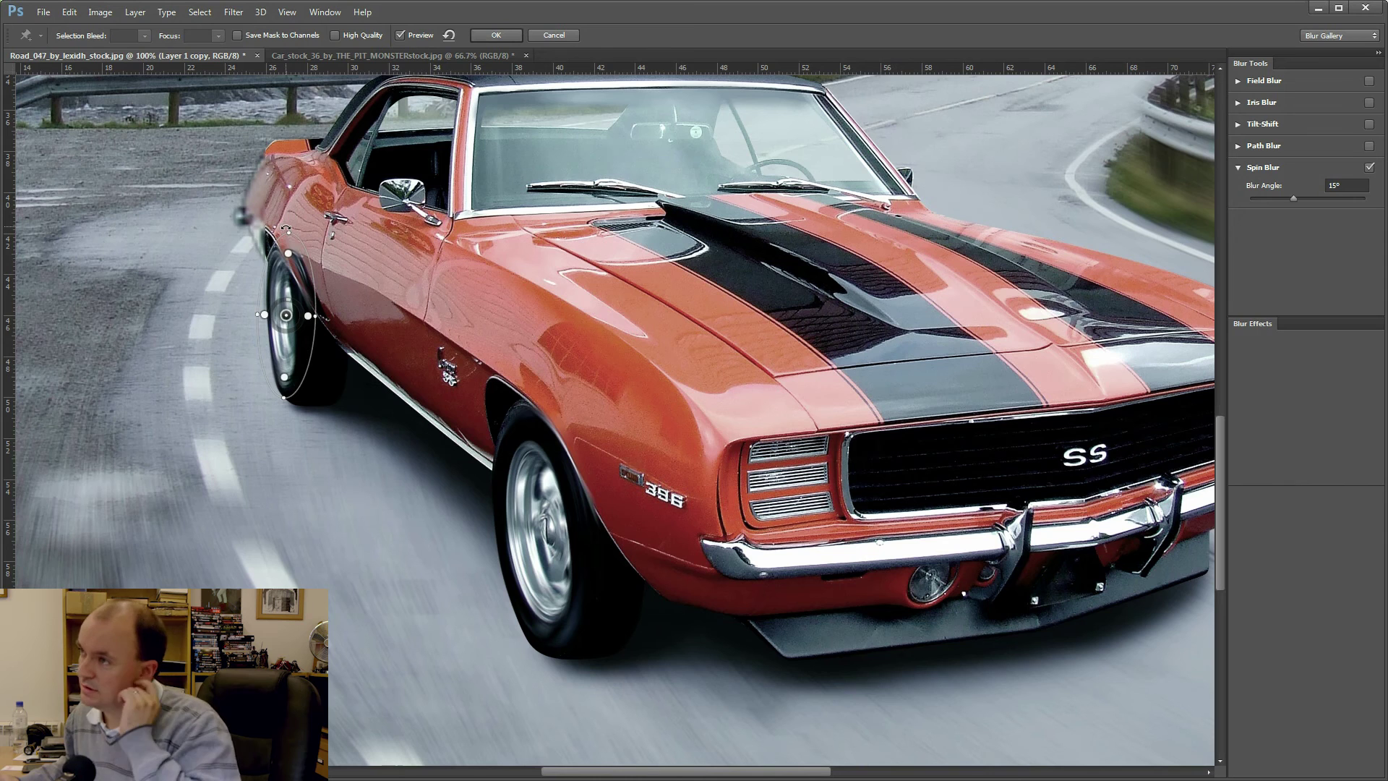
mouse_move(322, 313)
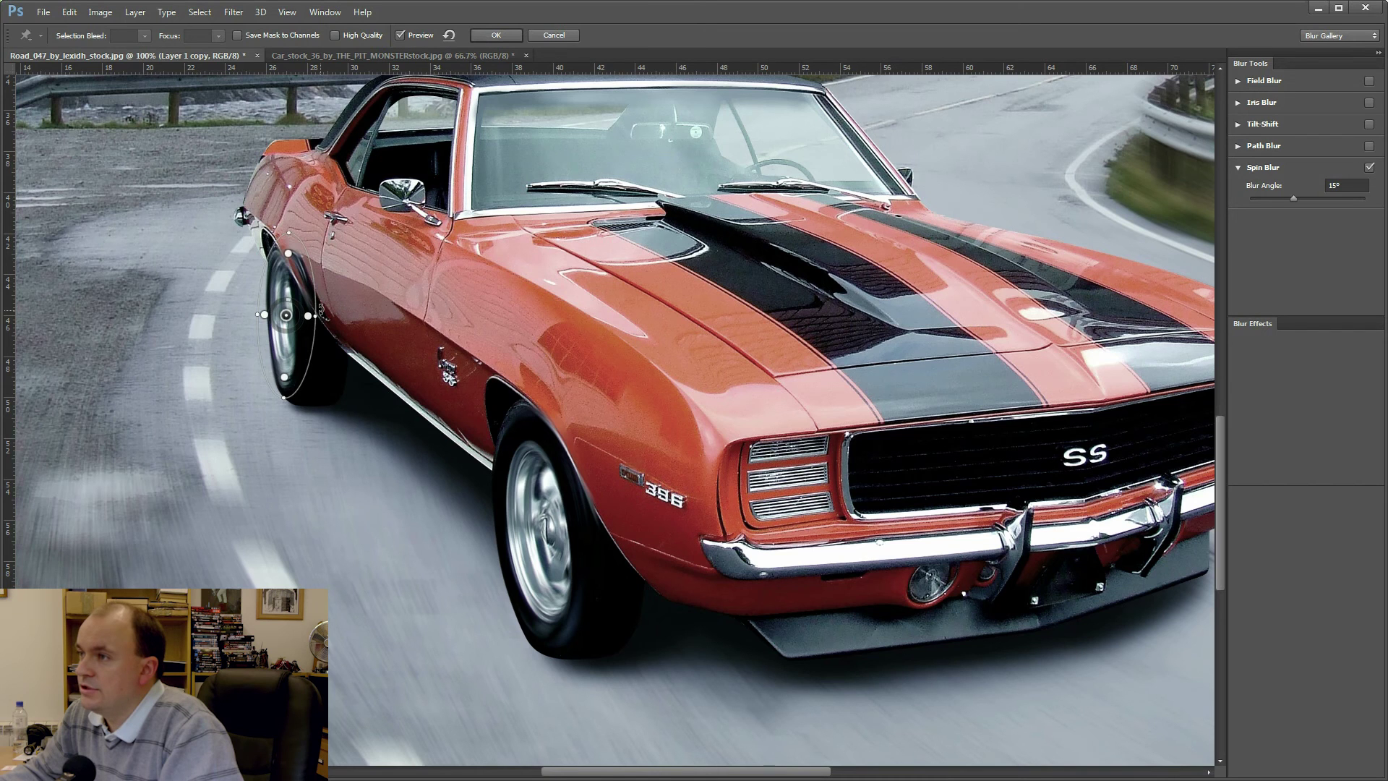
drag(321, 310, 318, 312)
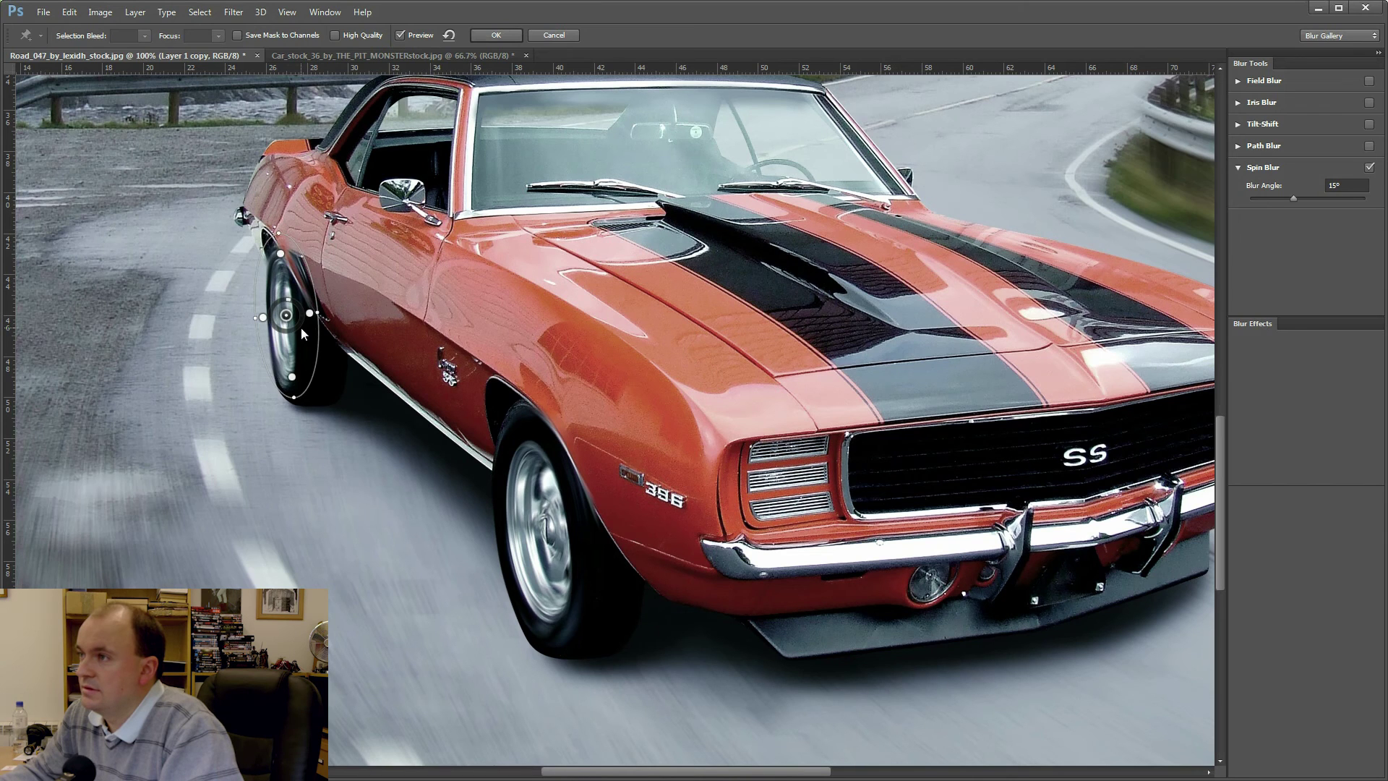
Step: Set the blur angle to 11°, centre the spin on the wheel hub, and apply it
drag(301, 328, 289, 298)
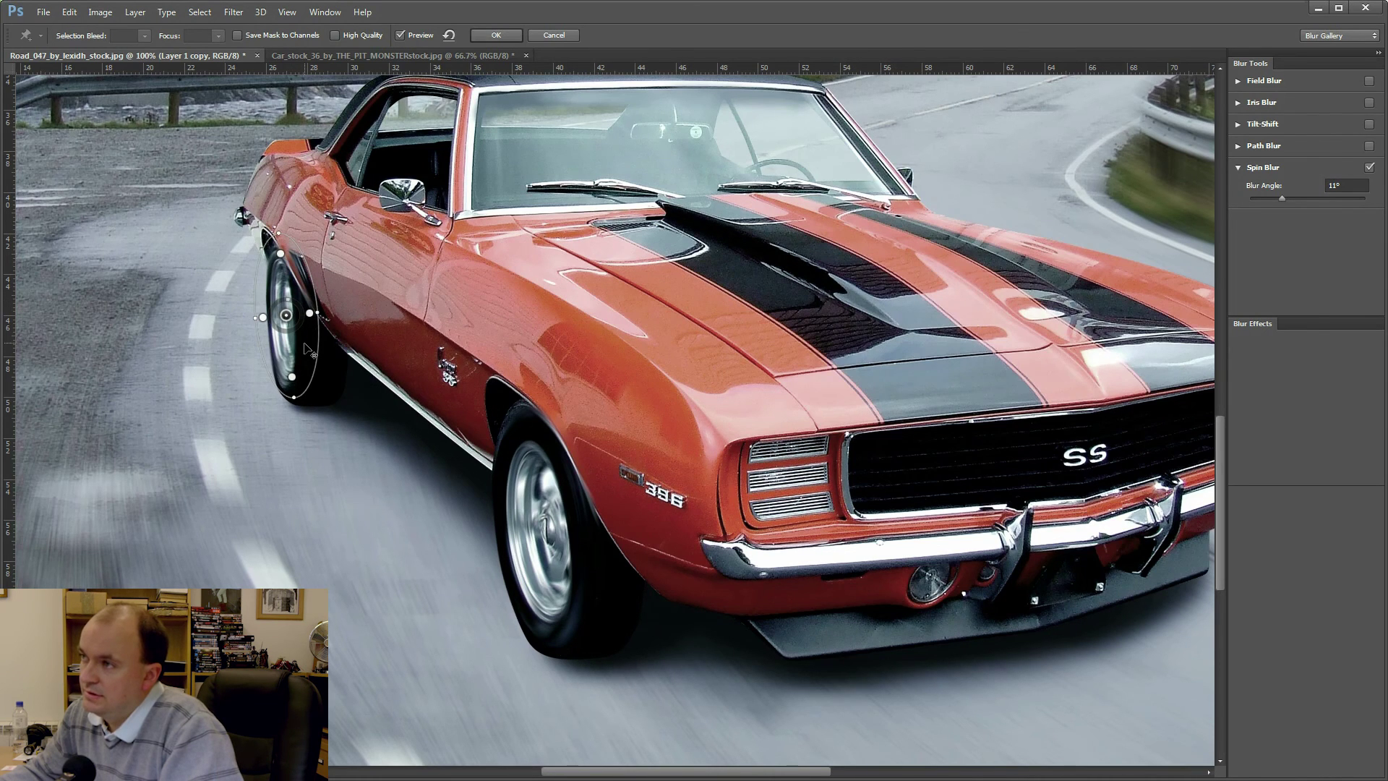
drag(307, 350, 303, 354)
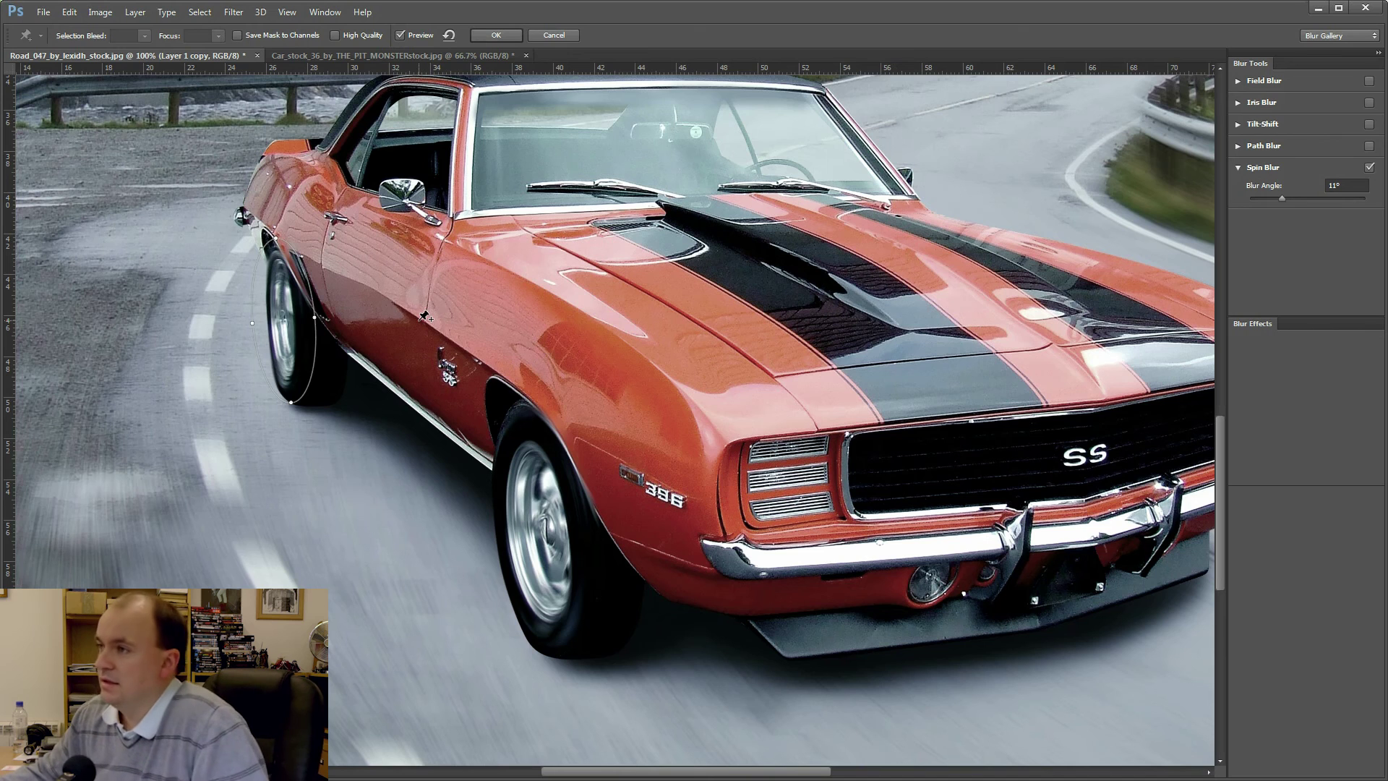
drag(316, 318, 306, 318)
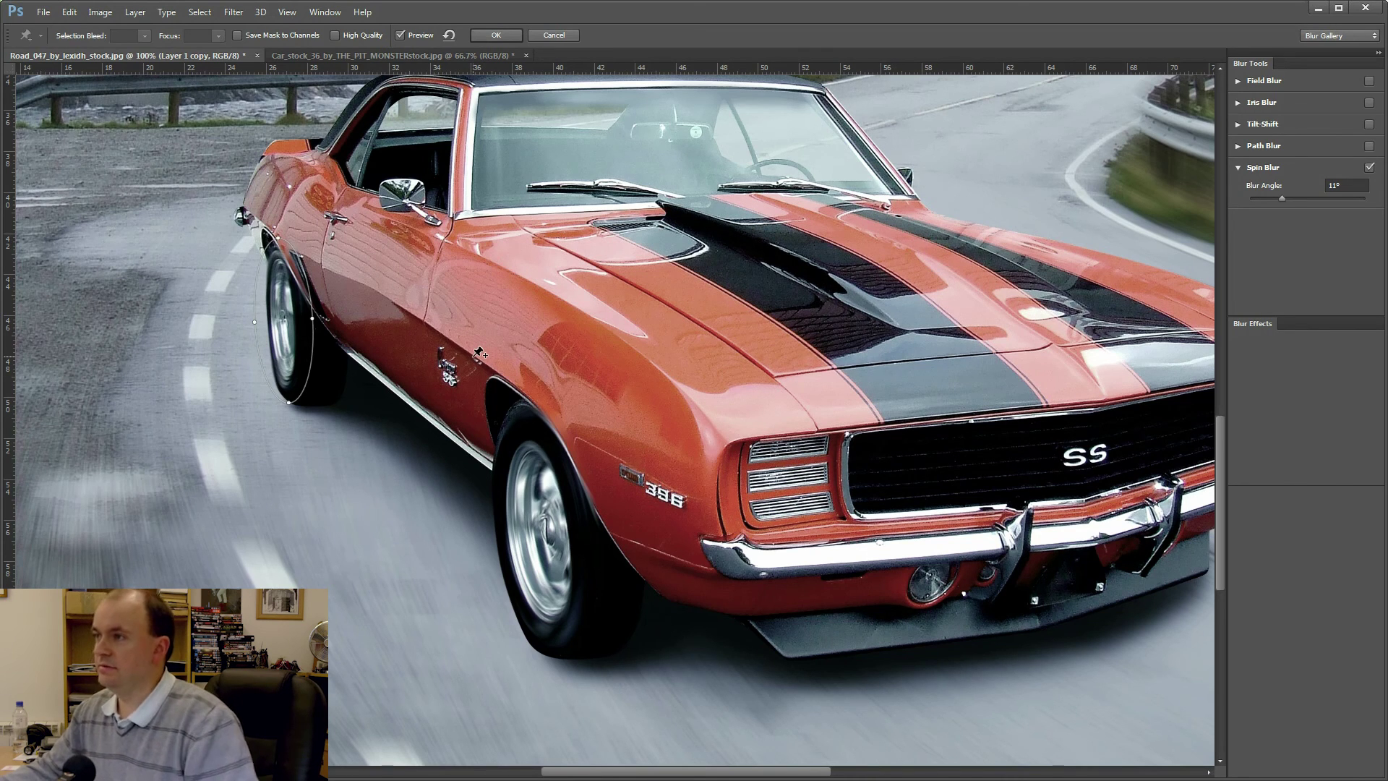
key(Return)
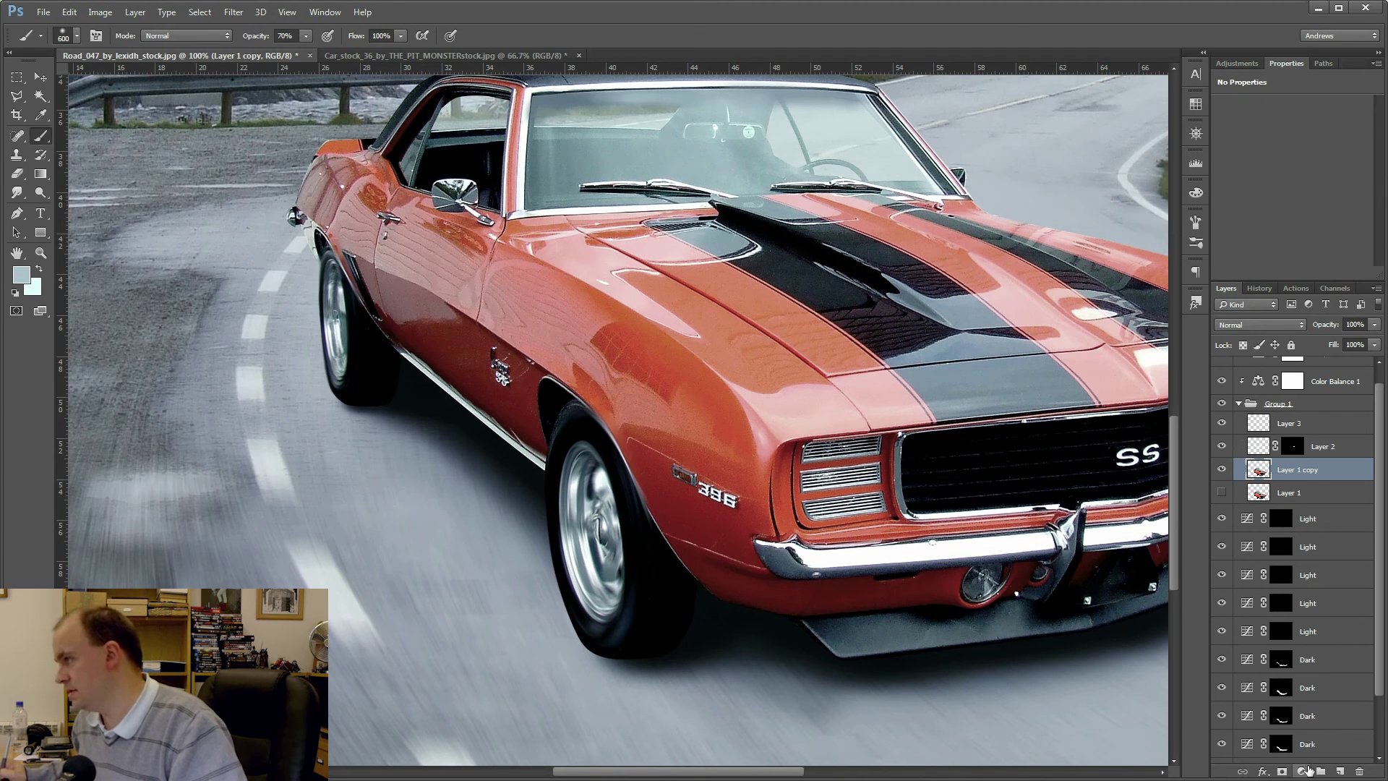
Step: Unhide Layer 1 and add a white layer mask to Layer 1 copy
click(1221, 492)
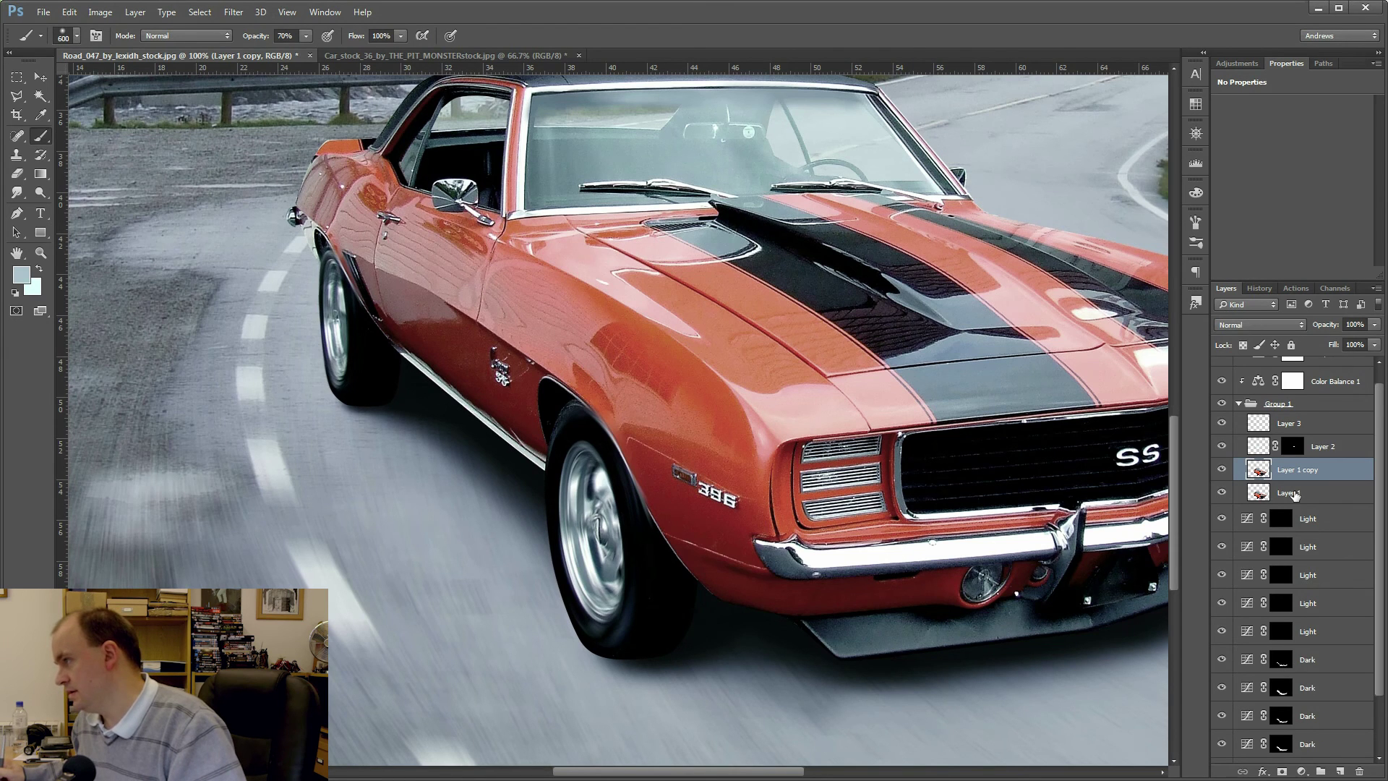
click(1282, 772)
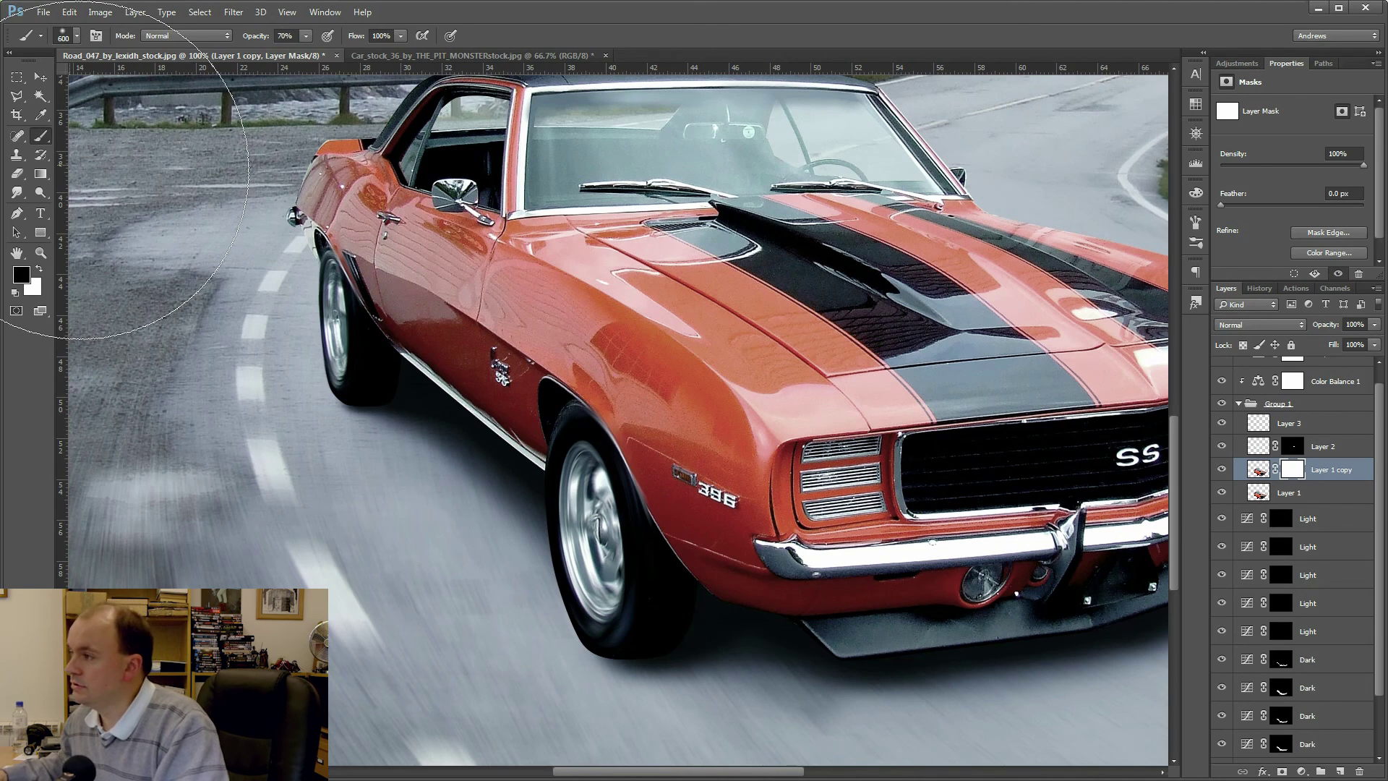
Step: Shrink the brush to 10 px and zoom out to fit the whole road scene
key(bracketleft)
key(bracketleft)
key(bracketleft)
key(bracketleft)
key(bracketleft)
key(bracketleft)
key(bracketleft)
key(bracketleft)
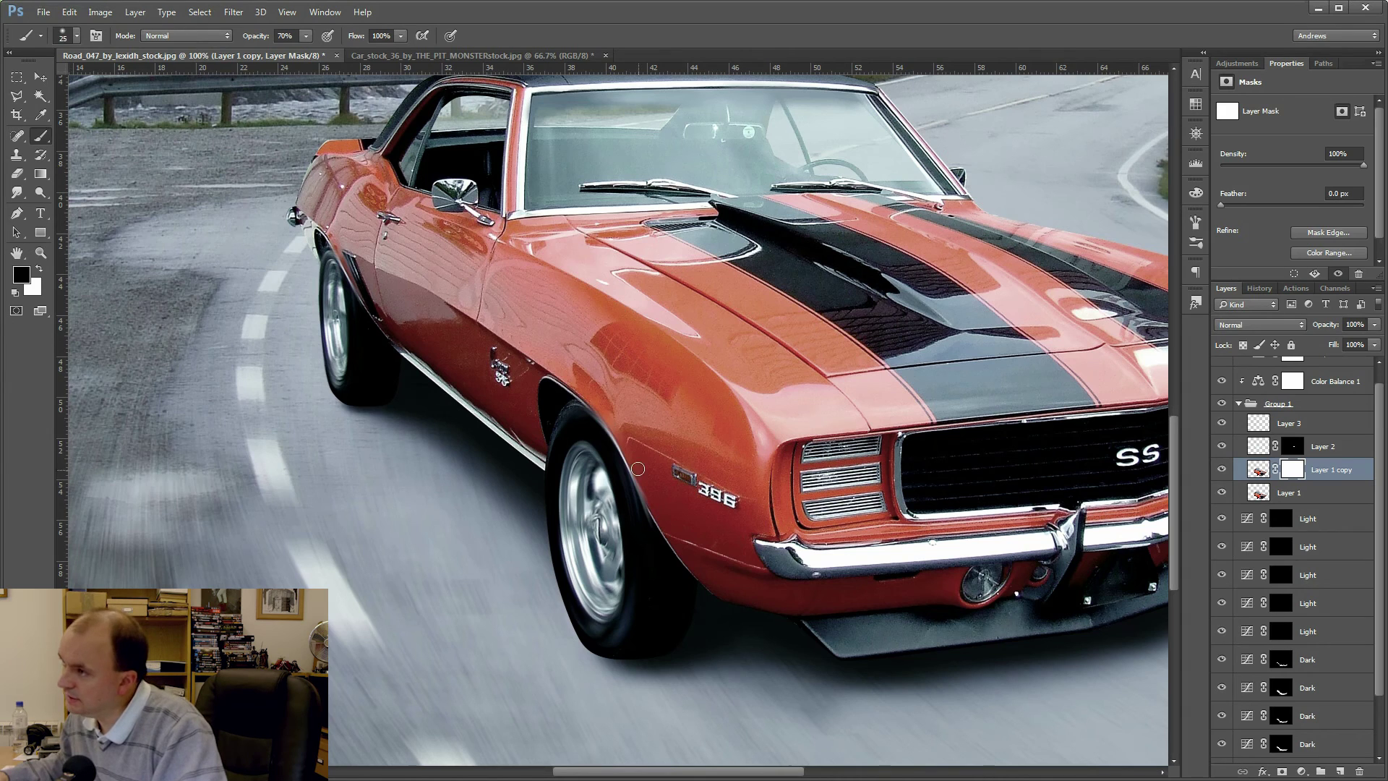
key(bracketleft)
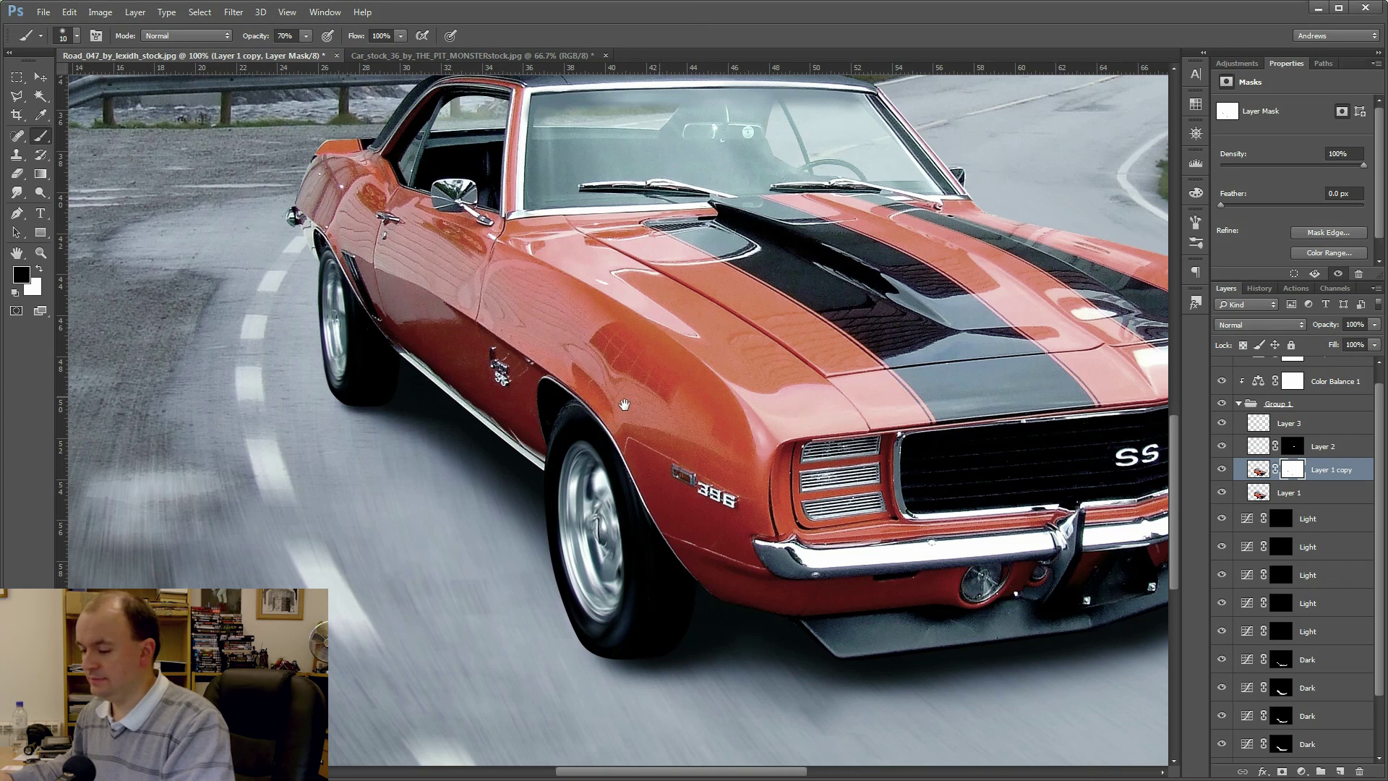
key(ctrl+0)
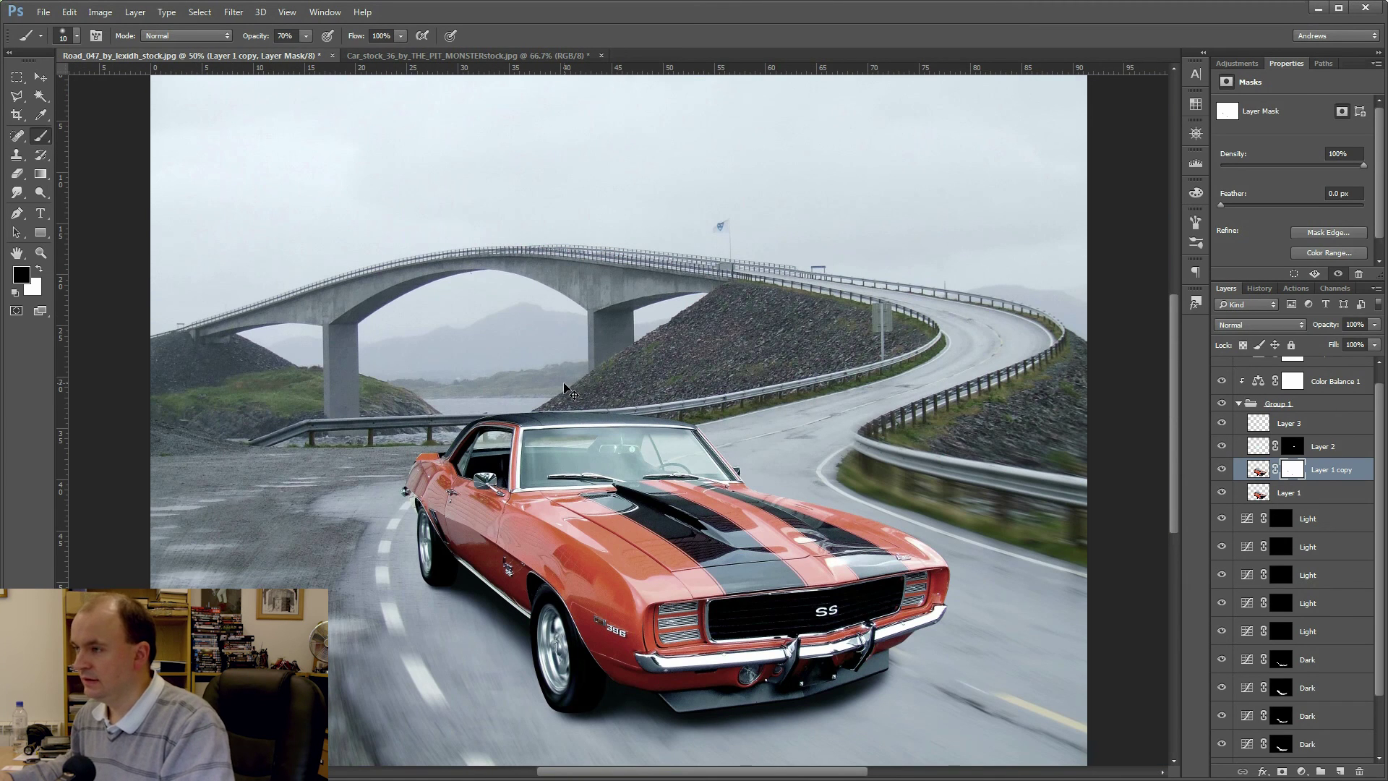